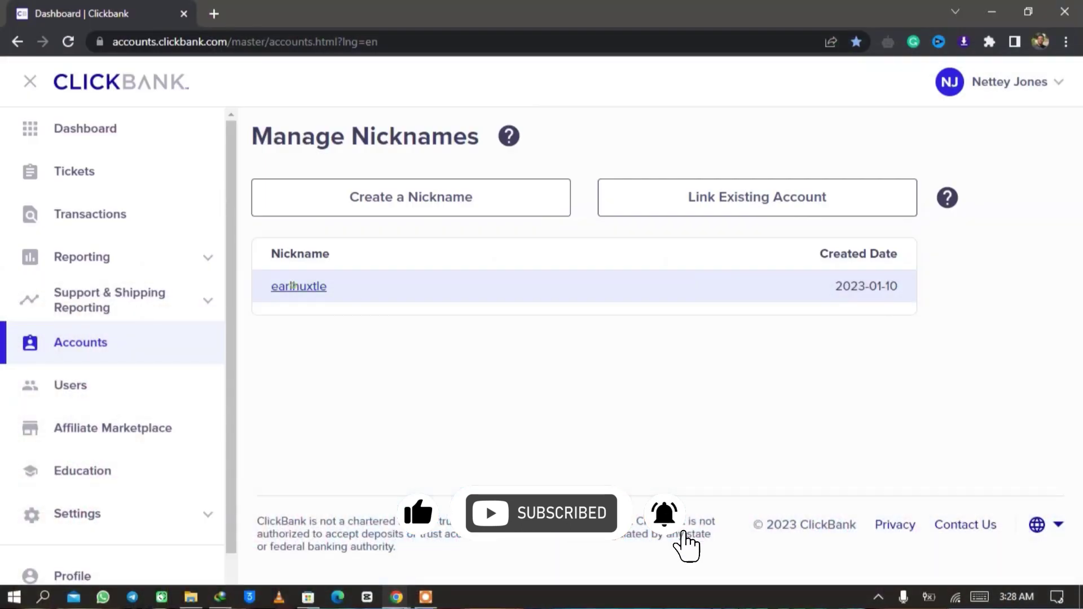
Step: Open the account nickname's pages and go to Settings > Payment Settings
left_click(293, 286)
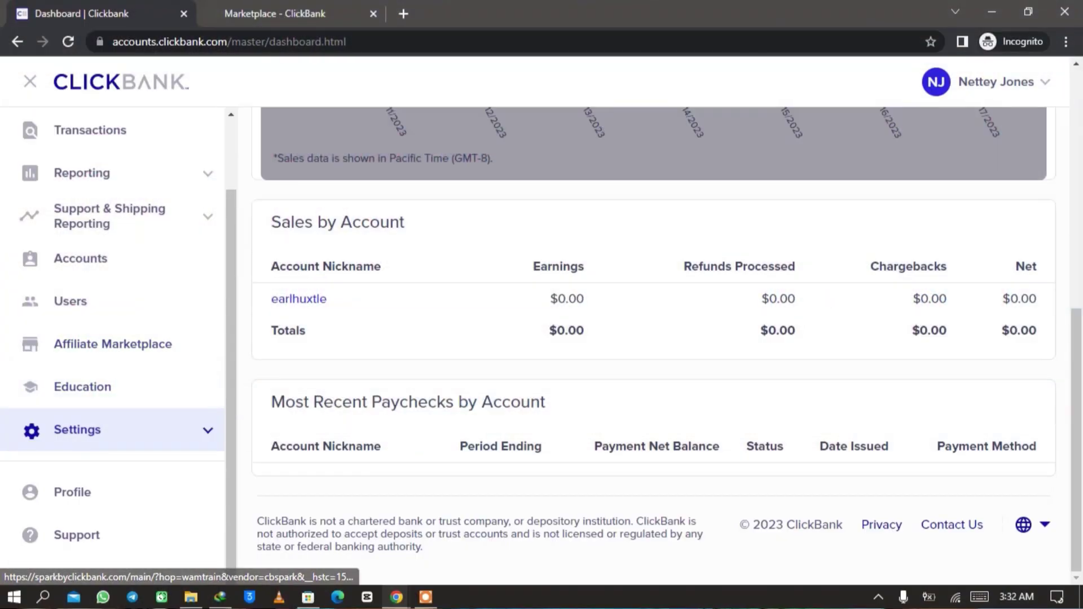
left_click(207, 417)
scroll(207, 418, "down", 1)
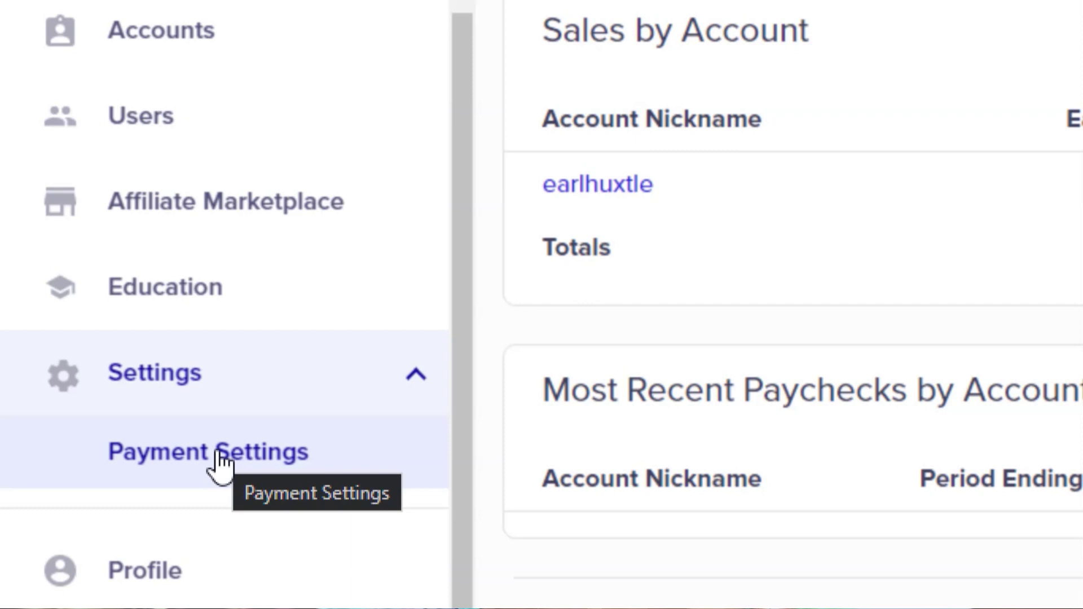
left_click(220, 459)
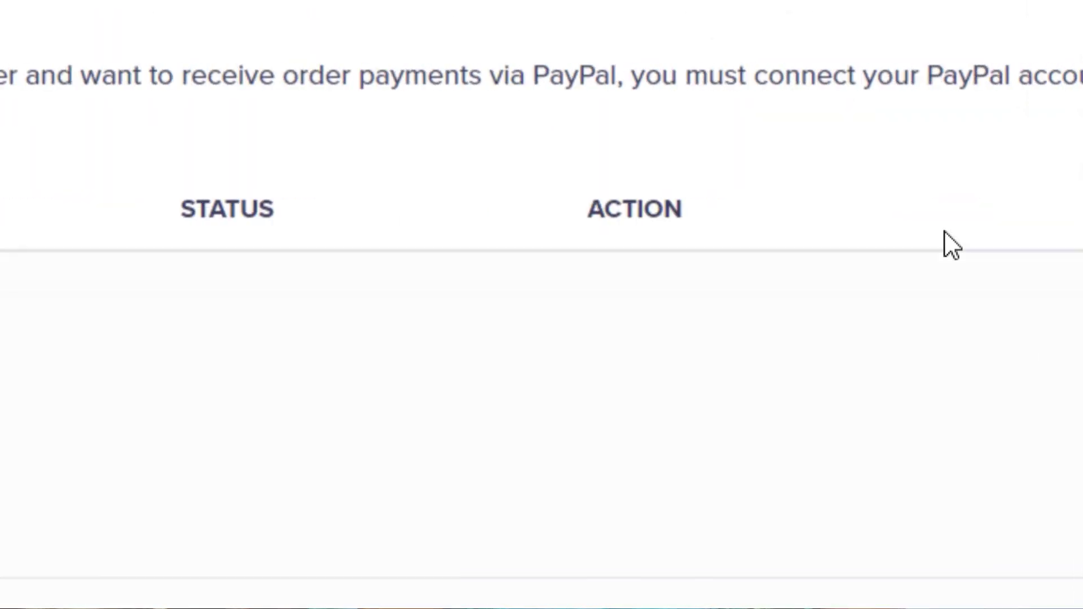
left_click_drag(134, 110, 272, 117)
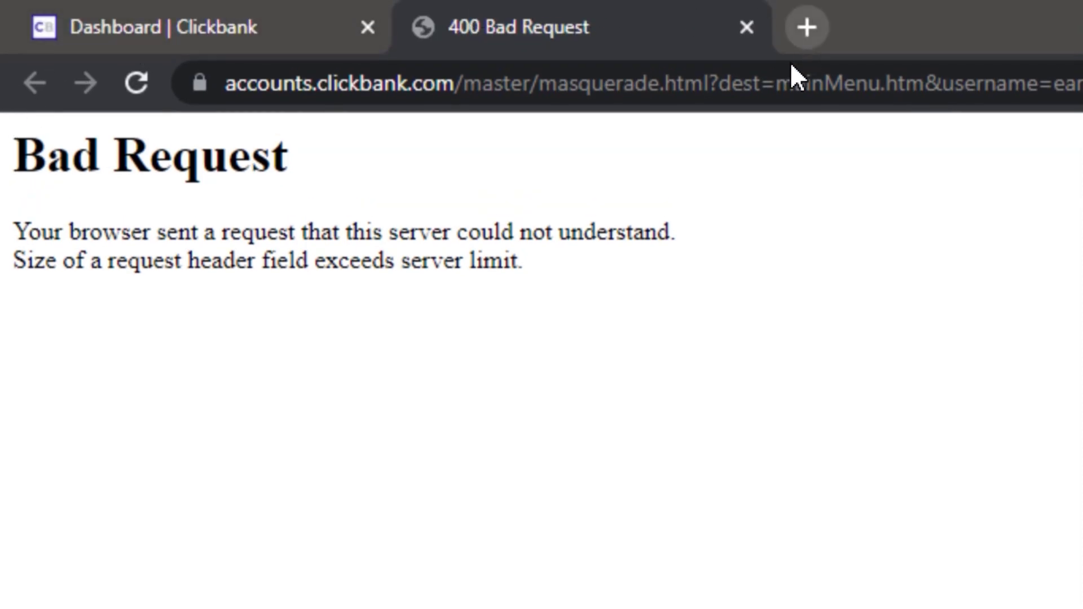
Step: Go back to the ClickBank dashboard tab and reload it, retrying after switching tabs with Ctrl+Shift+Tab
left_click(163, 27)
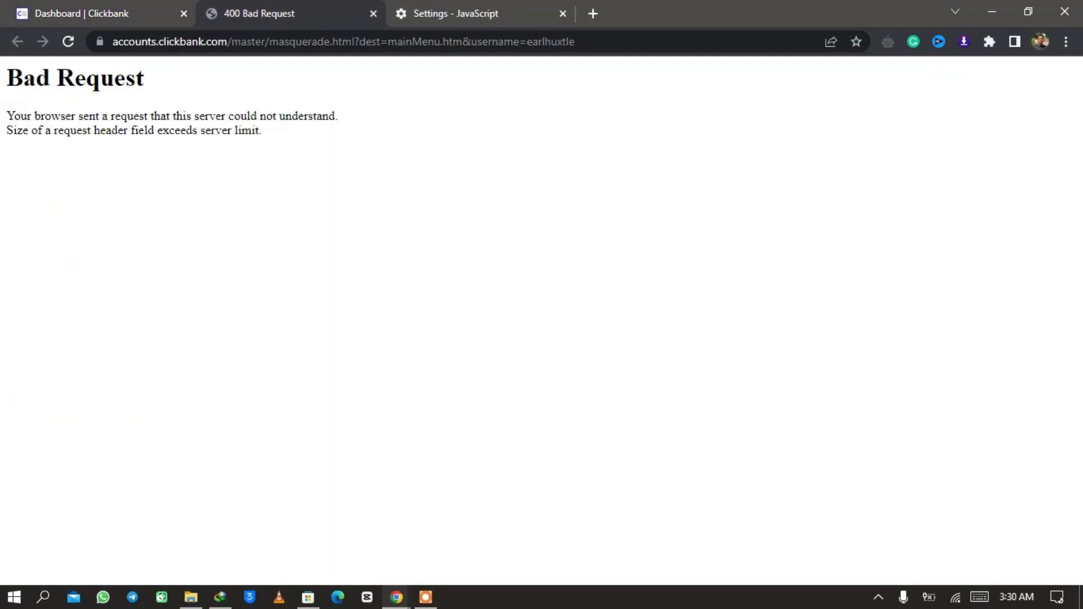
left_click(68, 42)
key("ctrl+shift+Tab")
key("Return")
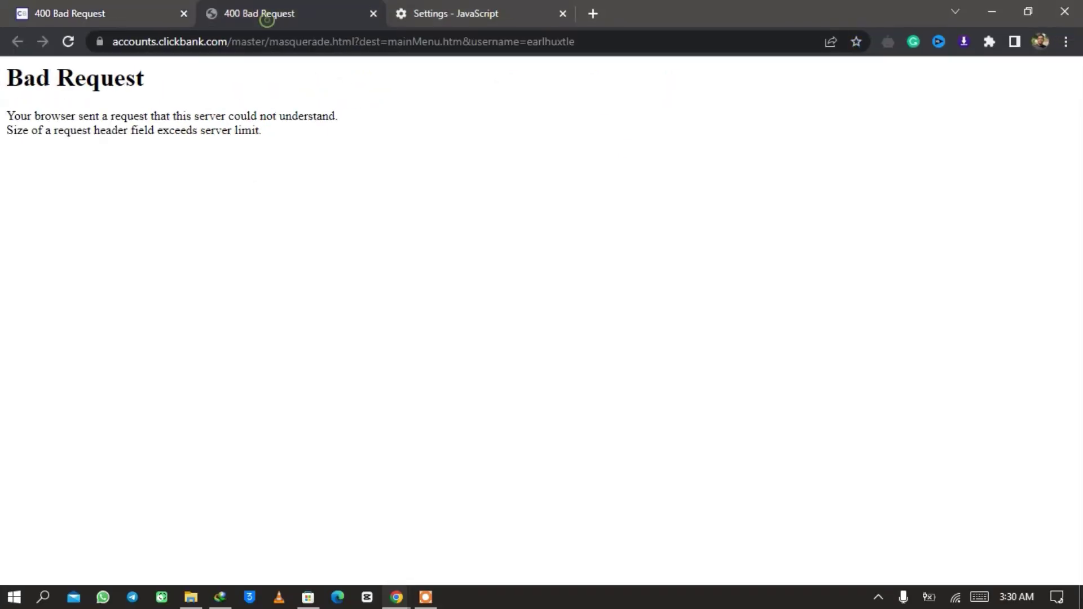
left_click(408, 12)
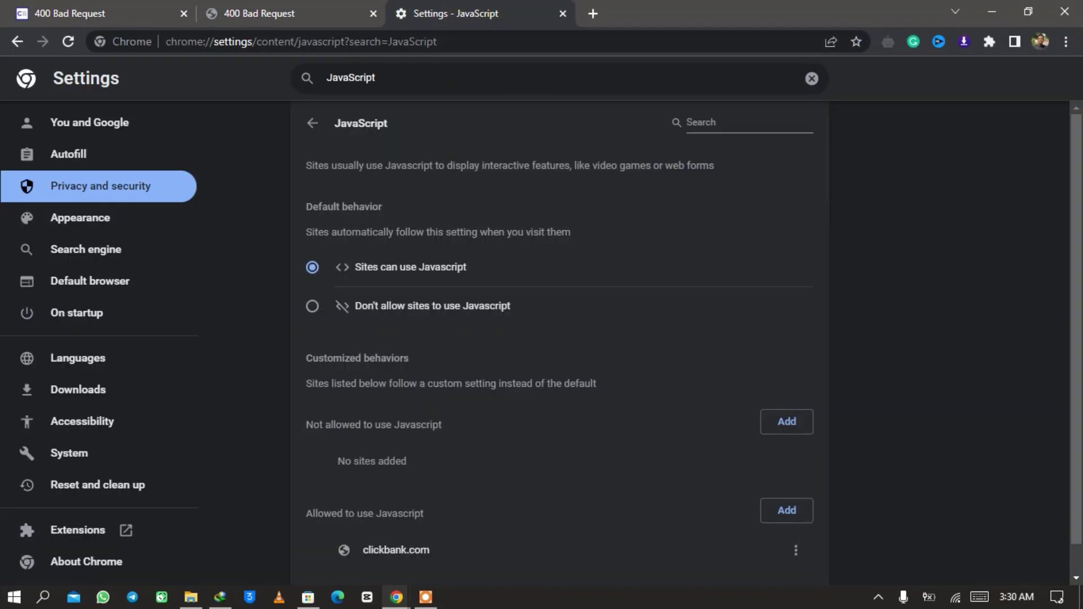
scroll(558, 338, "down", 1)
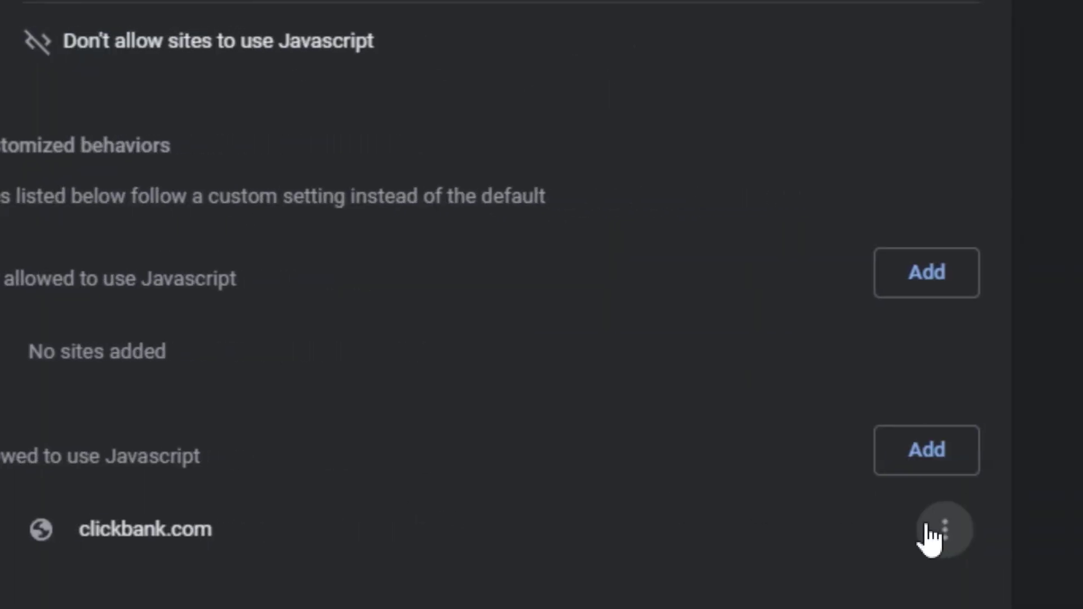
left_click(796, 517)
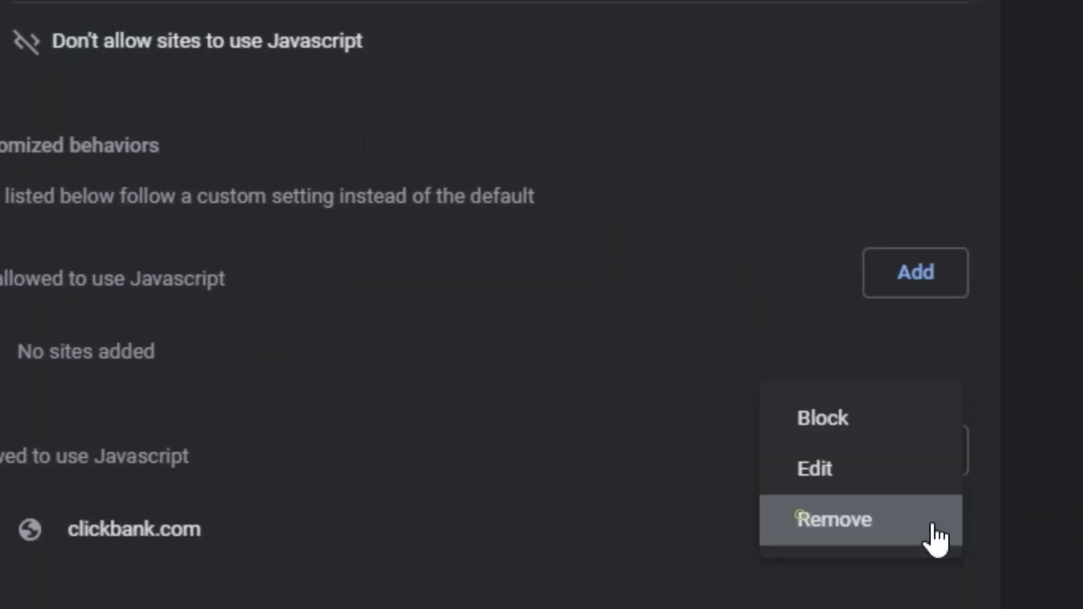
left_click(831, 466)
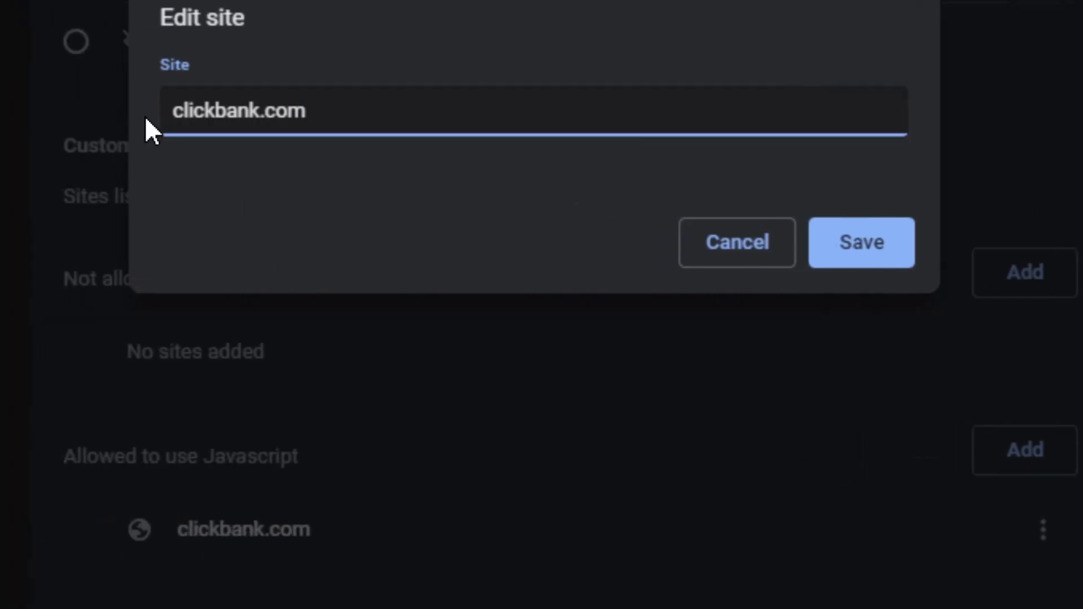
type("www.")
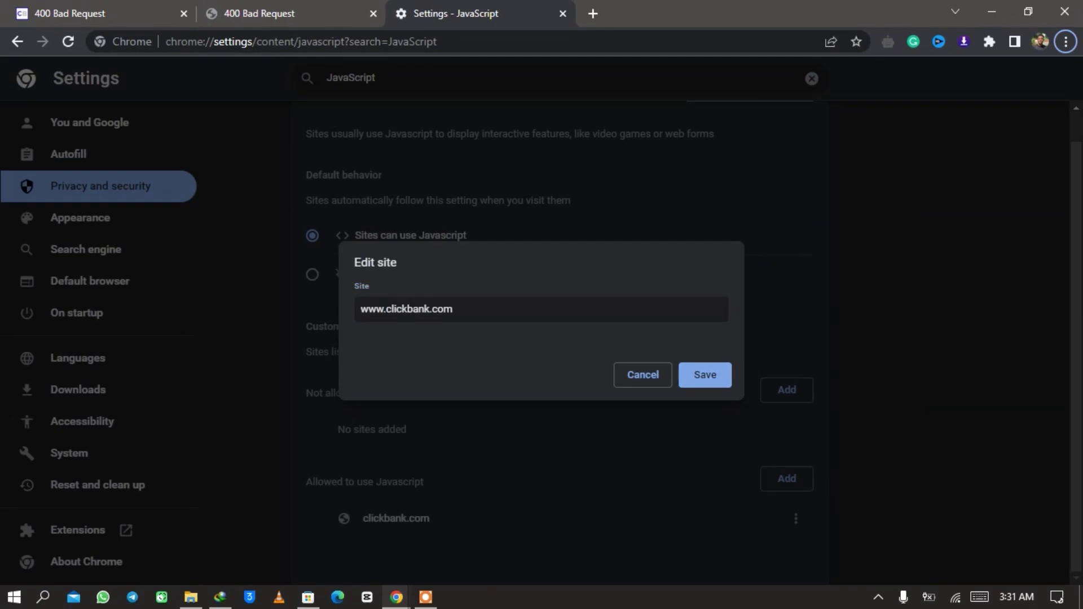
left_click(886, 225)
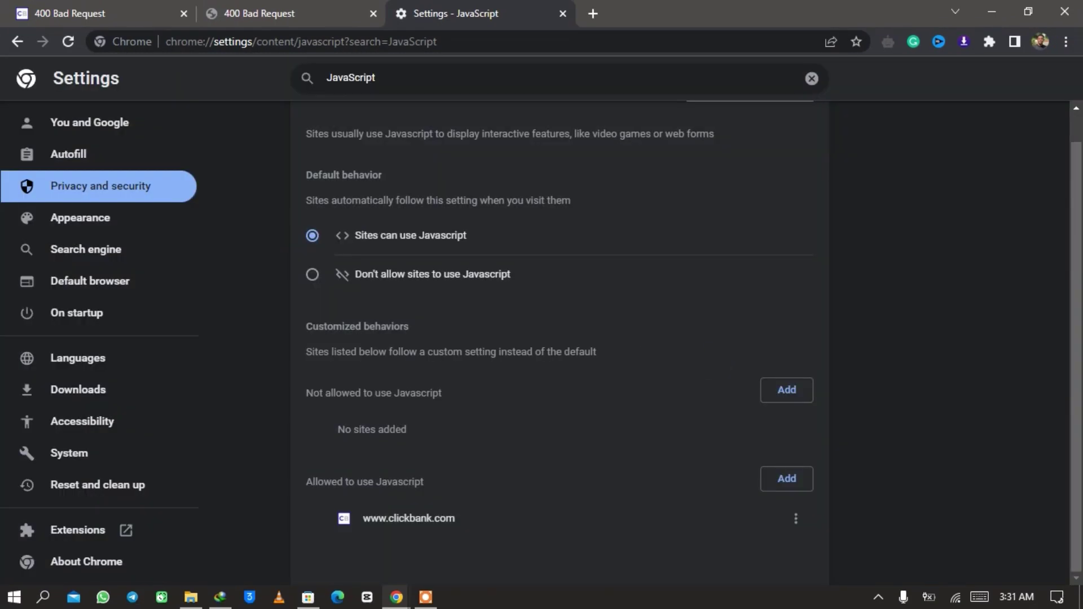
Step: Reload both failing ClickBank error tabs once more
left_click(260, 13)
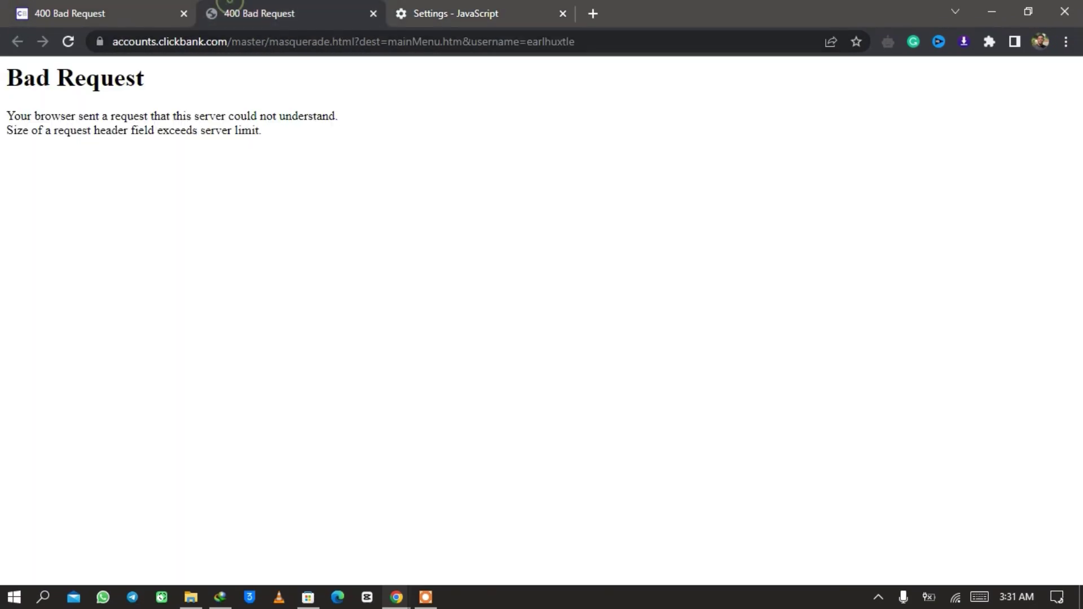
left_click(68, 41)
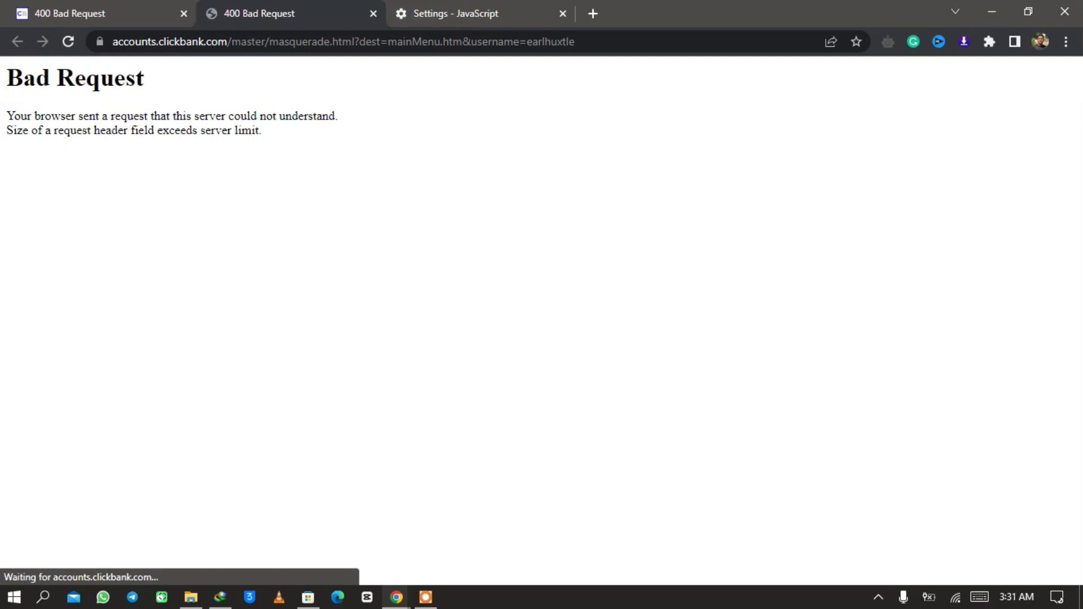
left_click(100, 3)
left_click(68, 42)
left_click(463, 6)
left_click(310, 13)
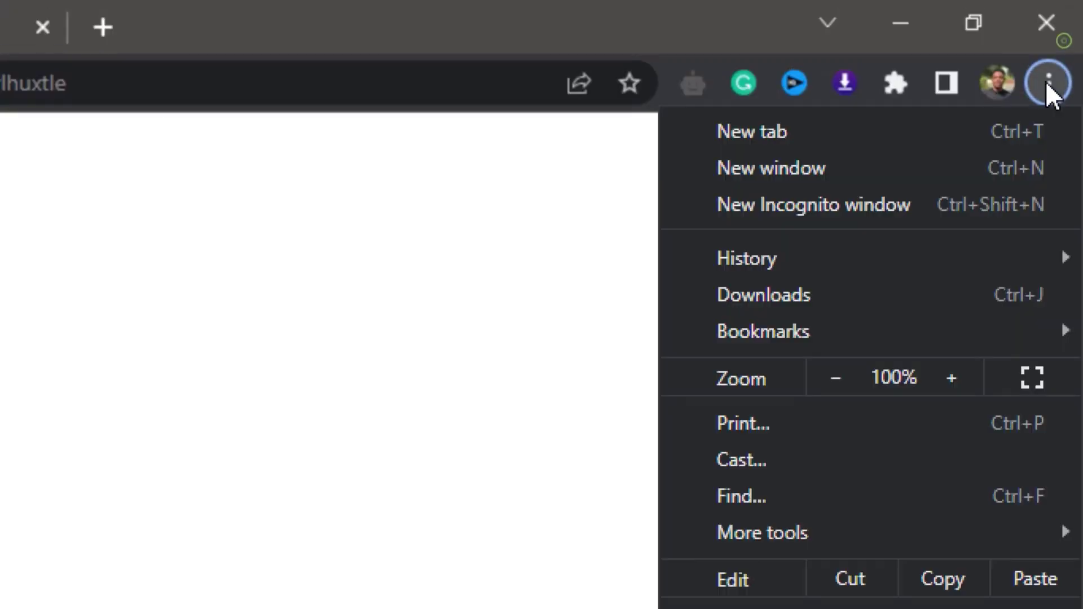
Step: In a new incognito window, load the ClickBank bookmark and log in with the saved account details
left_click(931, 205)
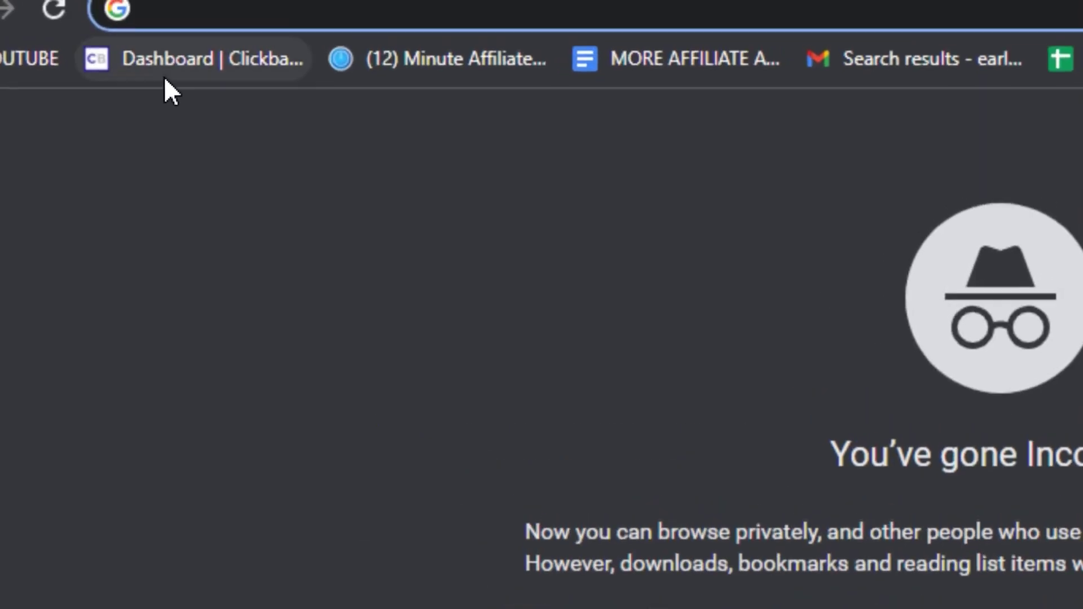
left_click(127, 71)
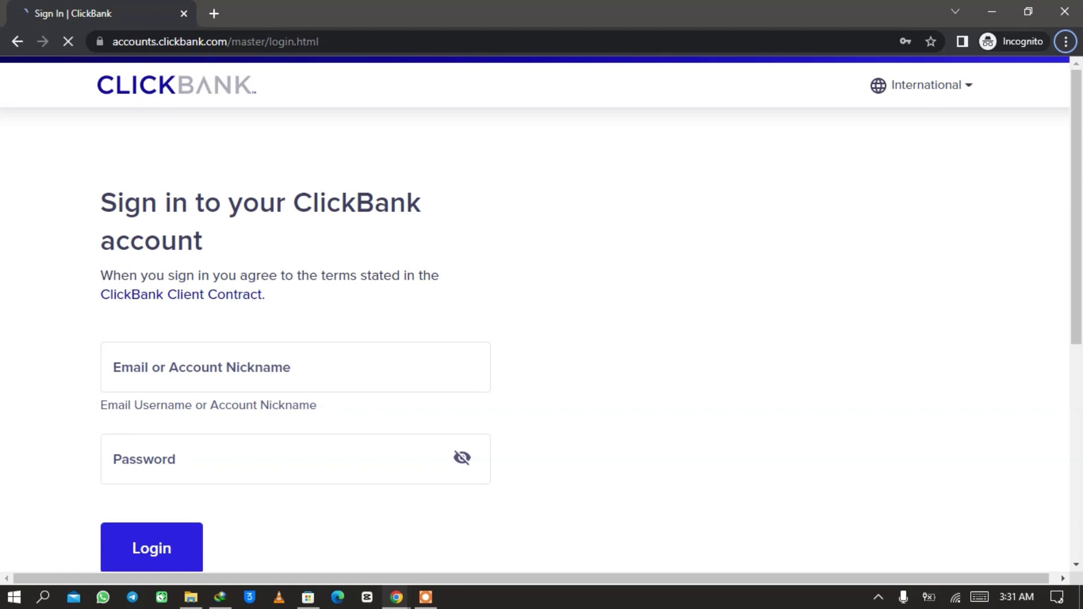
left_click(142, 373)
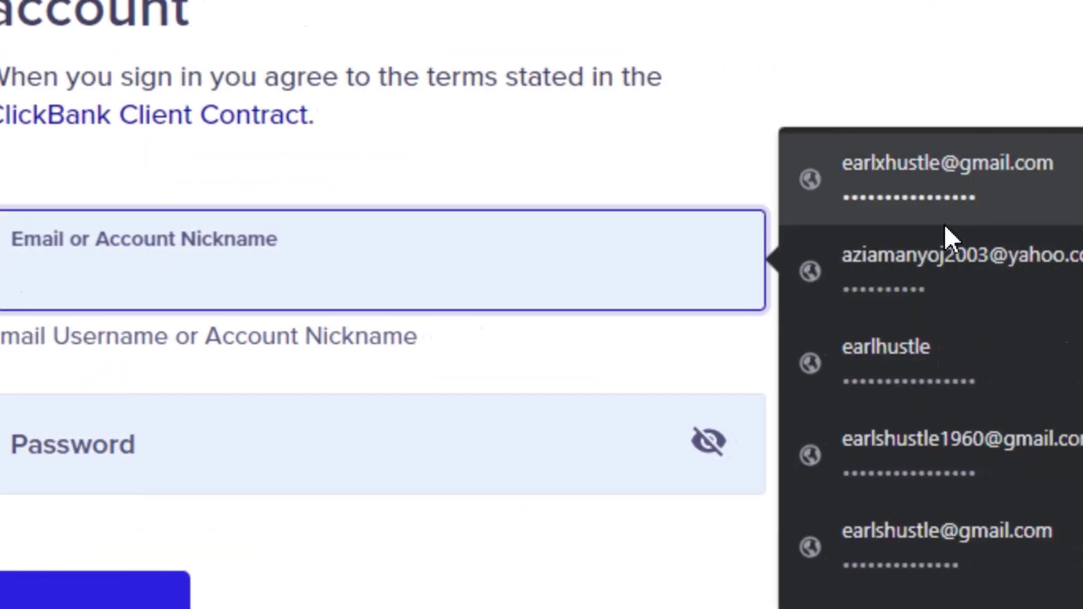
left_click(1049, 180)
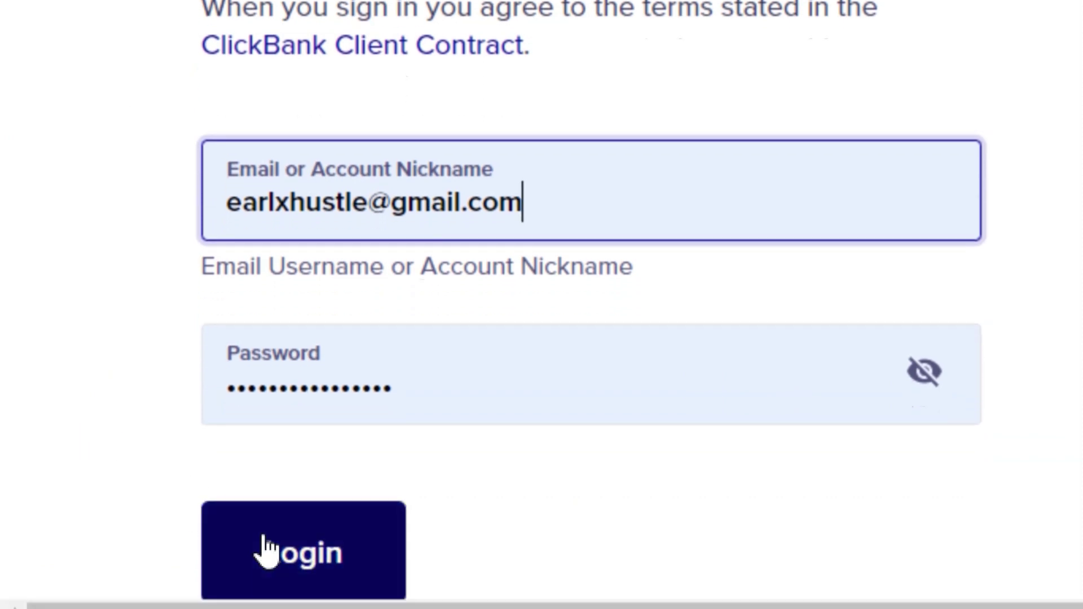
left_click(265, 597)
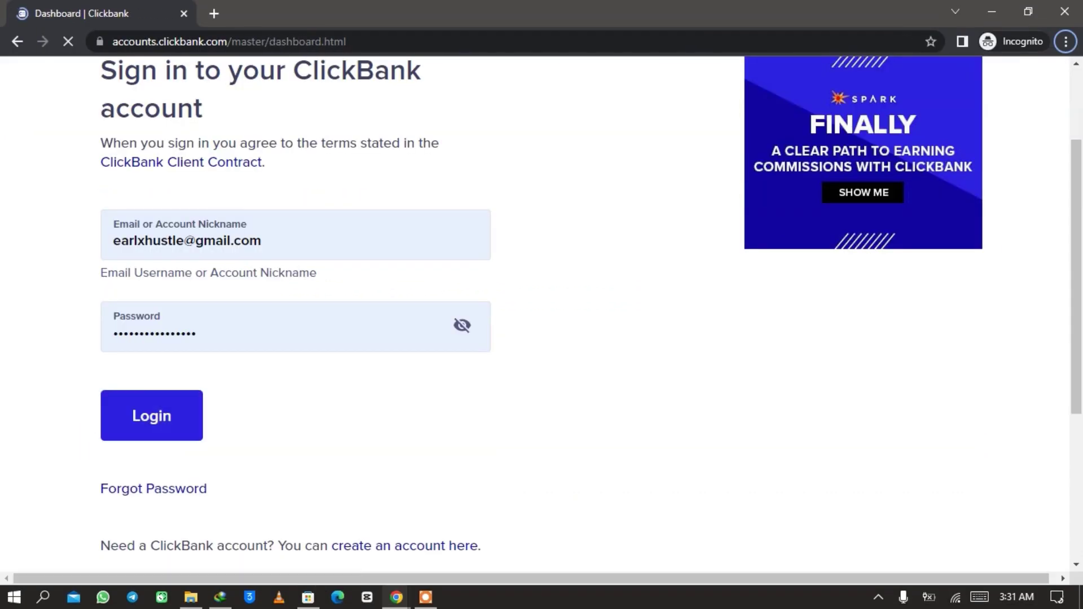
Step: Open the Affiliate Marketplace from the dashboard sidebar in a new tab
scroll(654, 338, "down", 4)
scroll(654, 338, "up", 2)
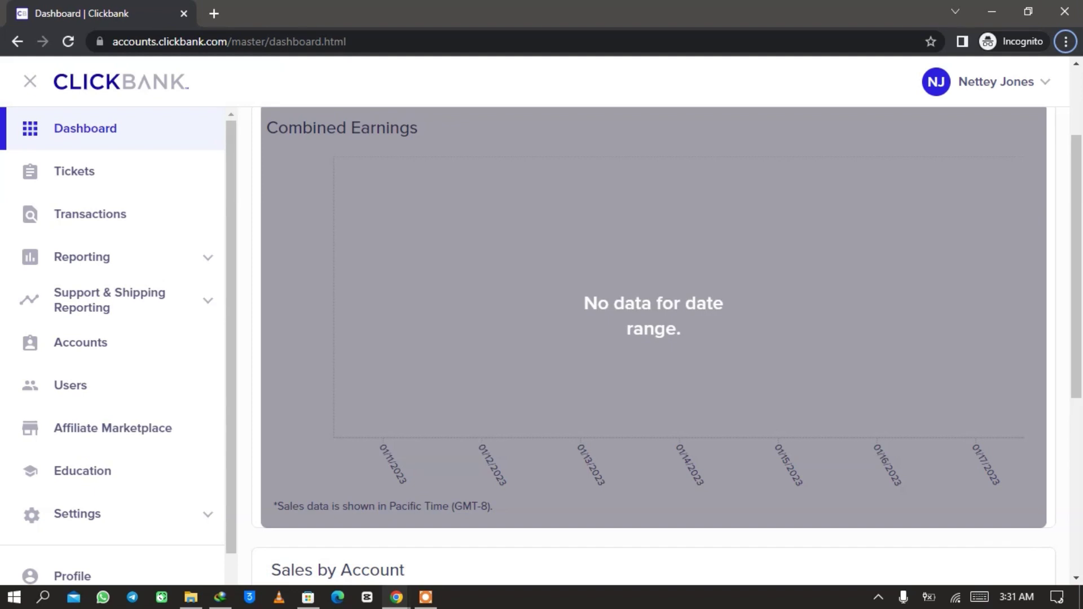
scroll(113, 298, "down", 3)
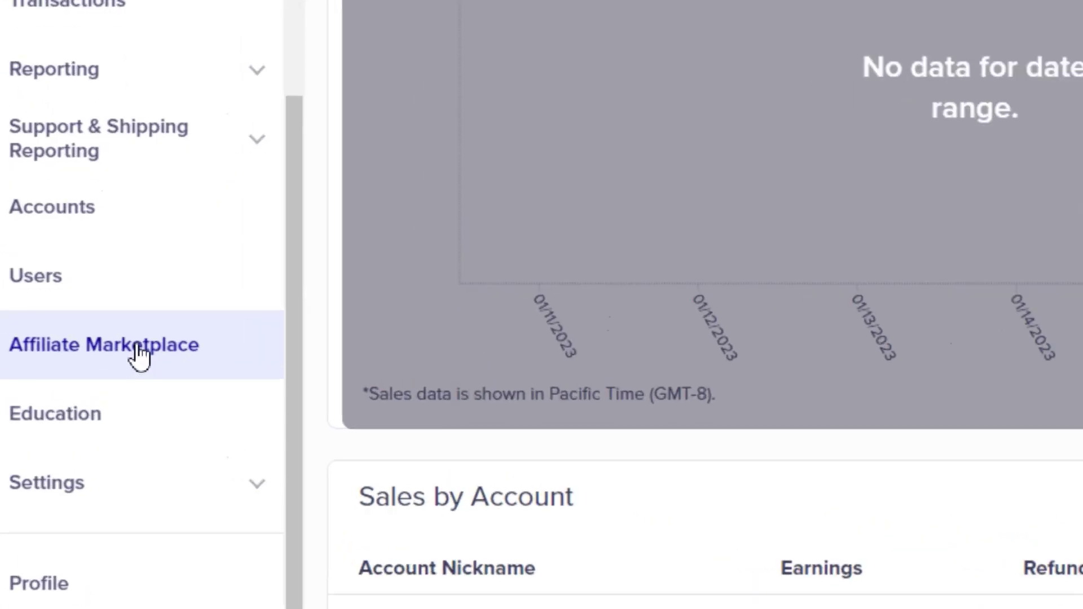
left_click(138, 347)
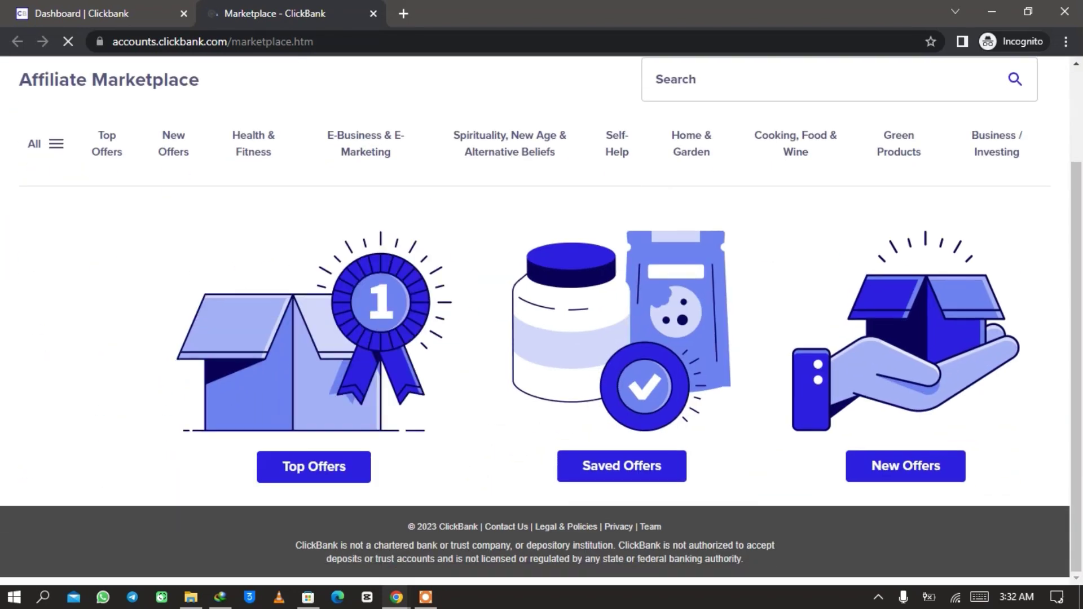
Step: Browse the marketplace page, then return to the dashboard tab and scroll down
scroll(541, 320, "down", 3)
scroll(540, 321, "up", 3)
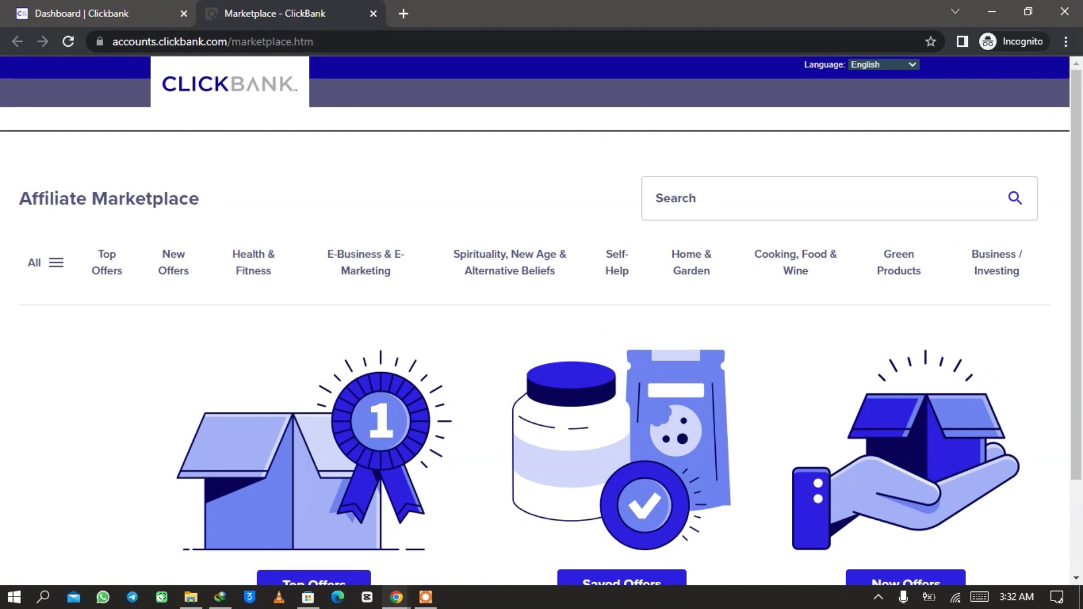
key("ctrl+shift+Tab")
scroll(82, 350, "down", 1)
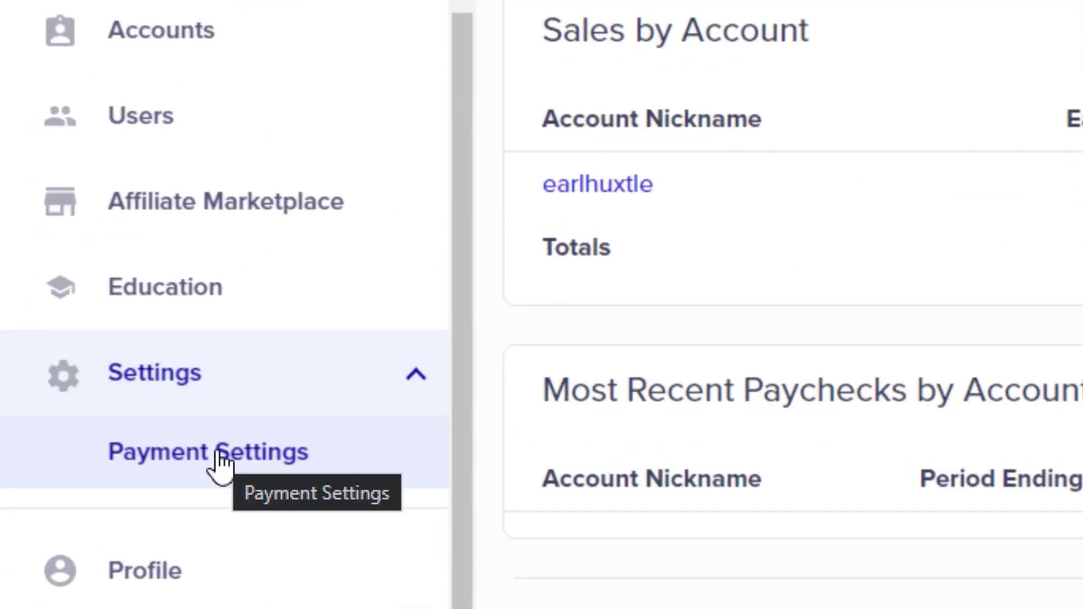
left_click(220, 462)
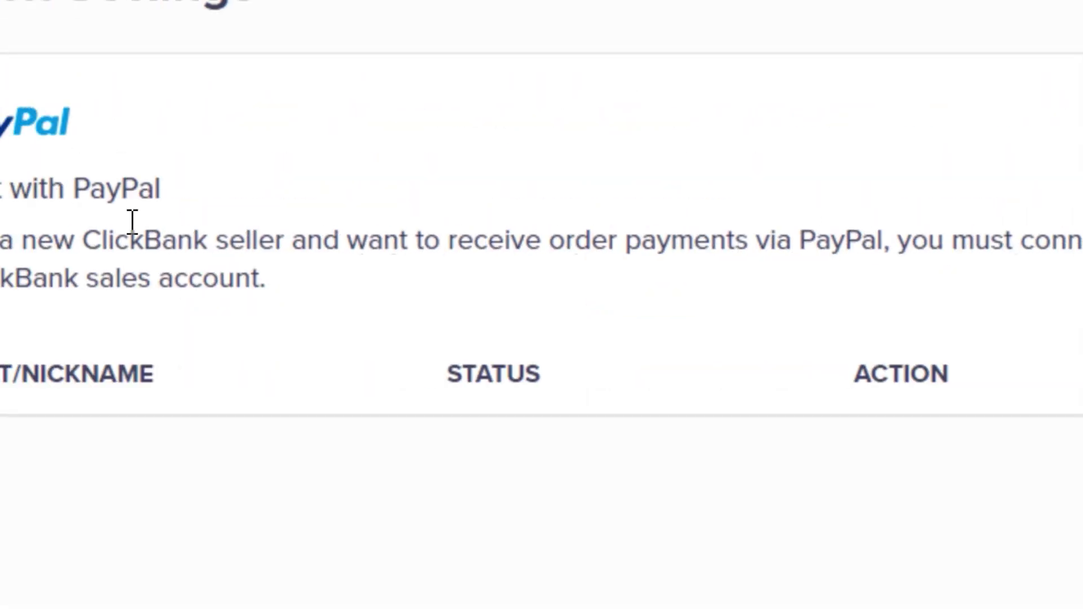
left_click_drag(137, 116, 251, 116)
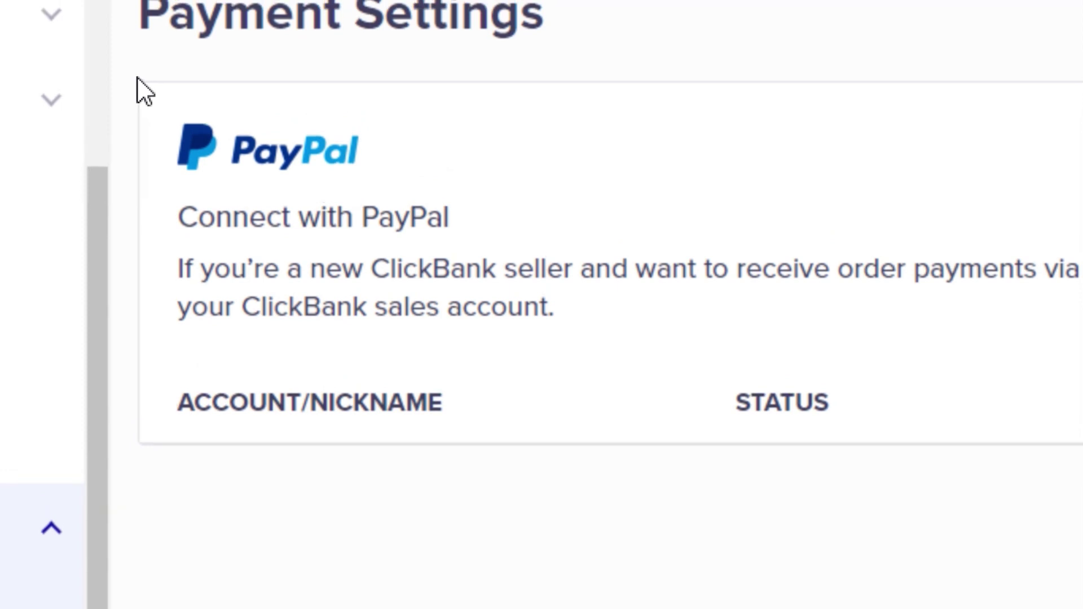
left_click_drag(137, 77, 484, 102)
left_click(468, 95)
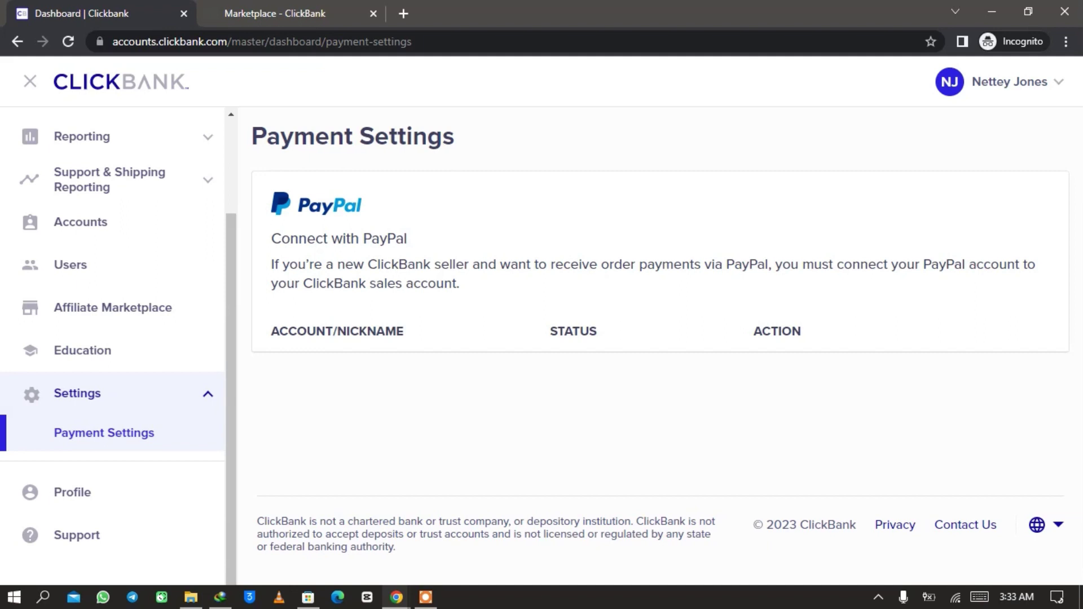
scroll(85, 341, "up", 3)
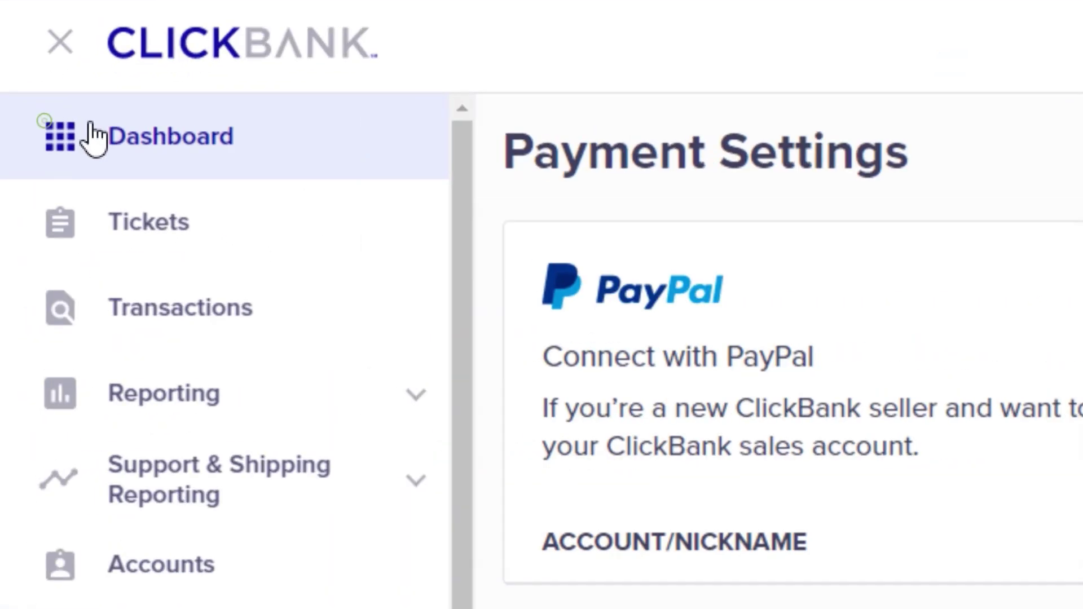
Step: Open the account home from its nickname, browse it, then go to ACCOUNT SETTINGS
left_click(93, 139)
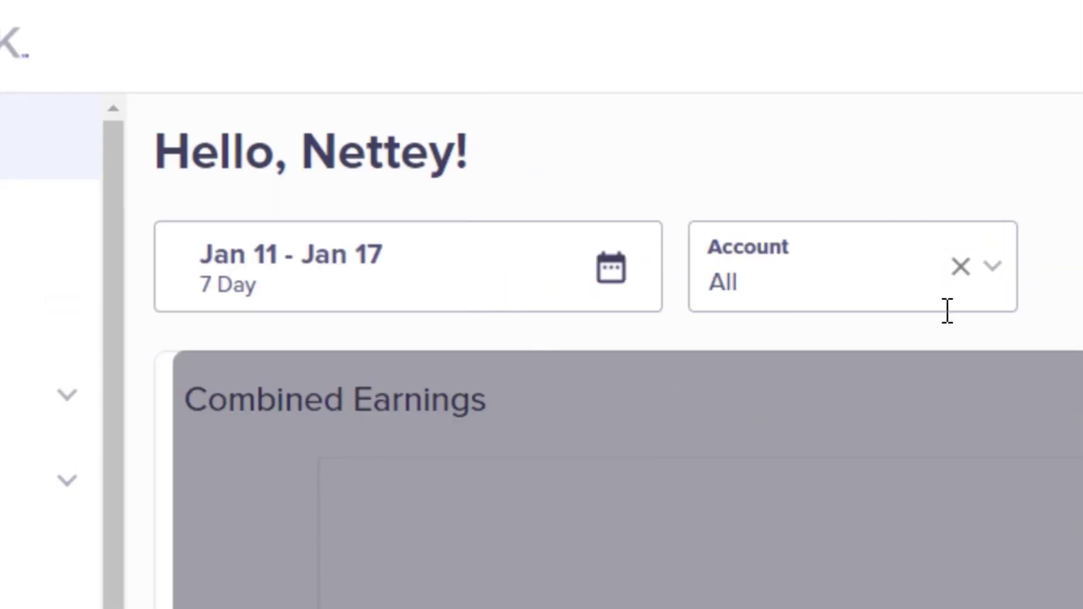
scroll(654, 339, "down", 4)
scroll(308, 334, "down", 5)
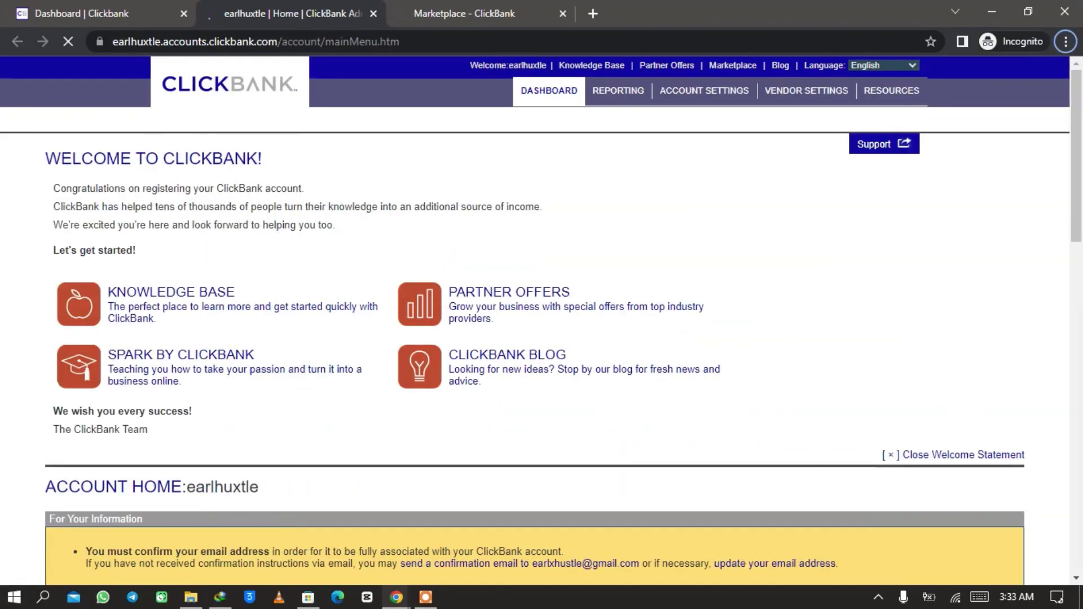
scroll(541, 315, "down", 10)
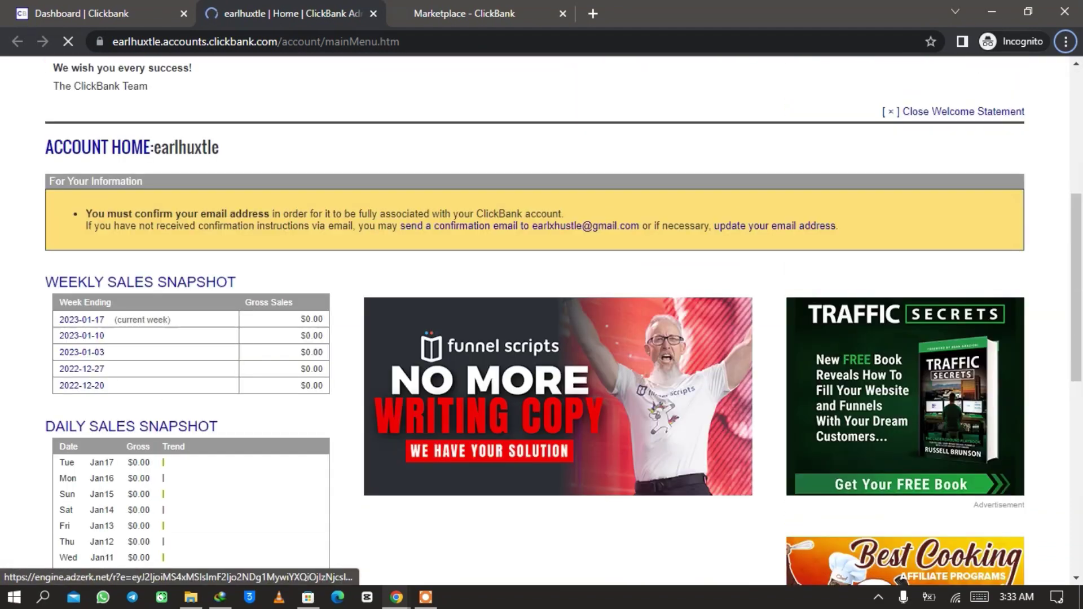
scroll(542, 316, "down", 14)
scroll(541, 316, "up", 20)
scroll(542, 316, "up", 1)
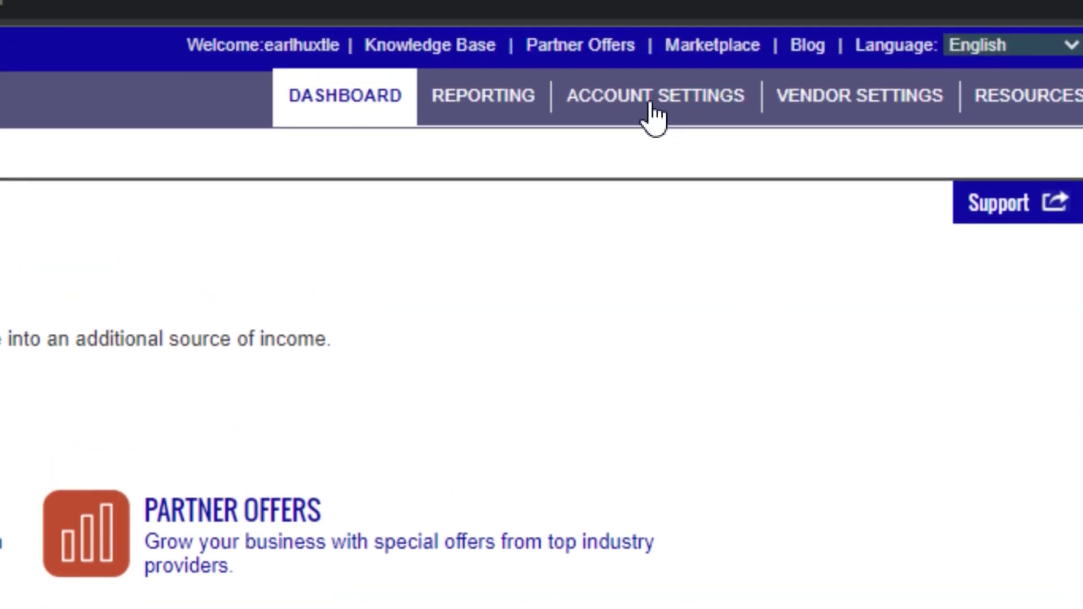
left_click(632, 98)
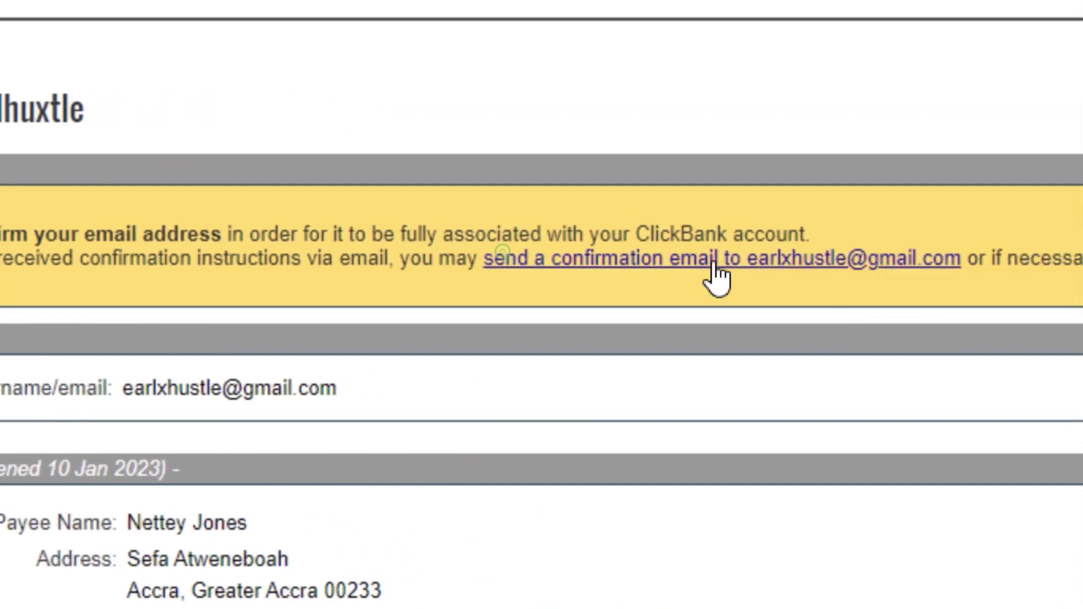
Step: Send the e-mail confirmation, dismiss the alert, and scroll to Payment Information ($100.00, Check)
left_click(715, 262)
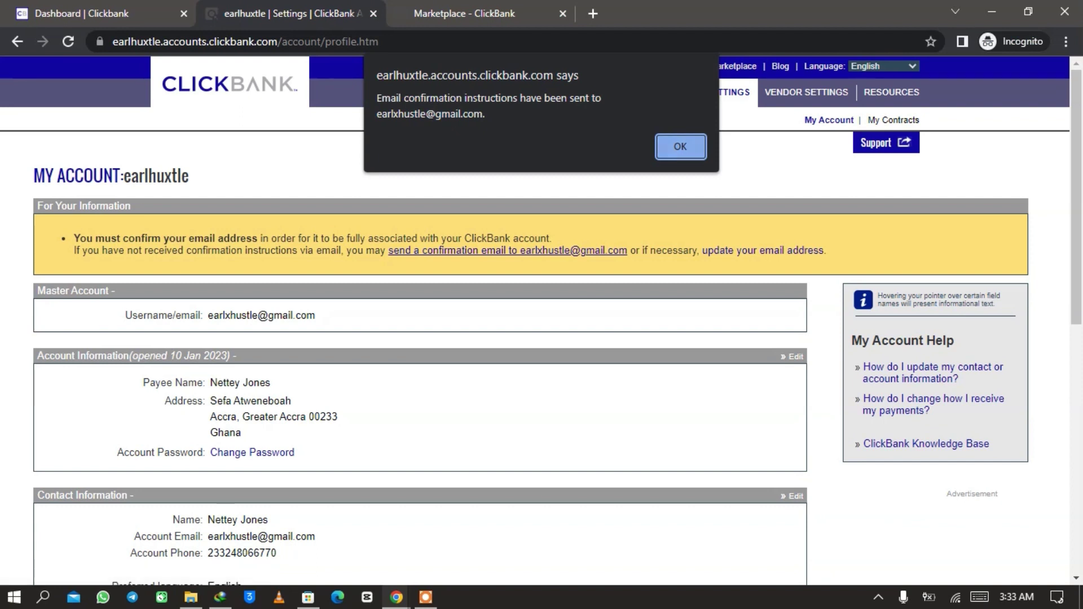
left_click(671, 148)
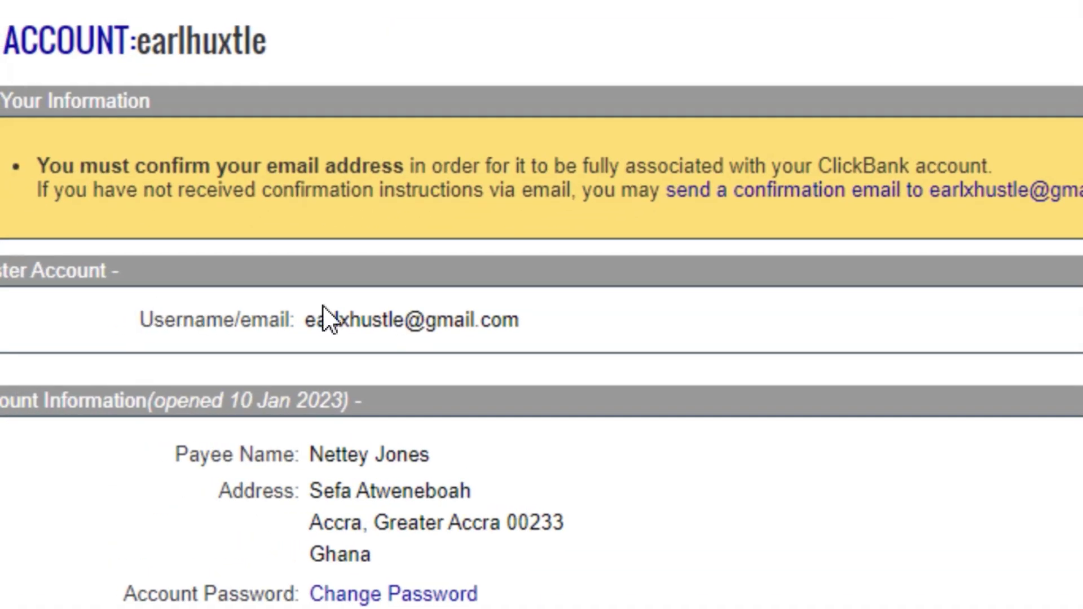
scroll(394, 316, "down", 5)
scroll(427, 319, "up", 2)
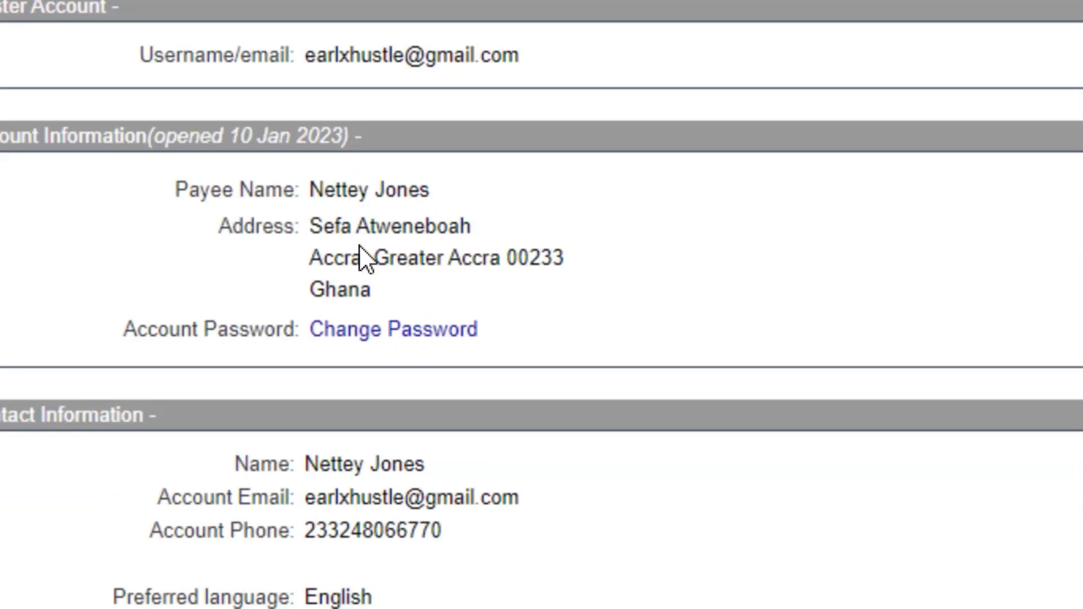
scroll(347, 302, "down", 7)
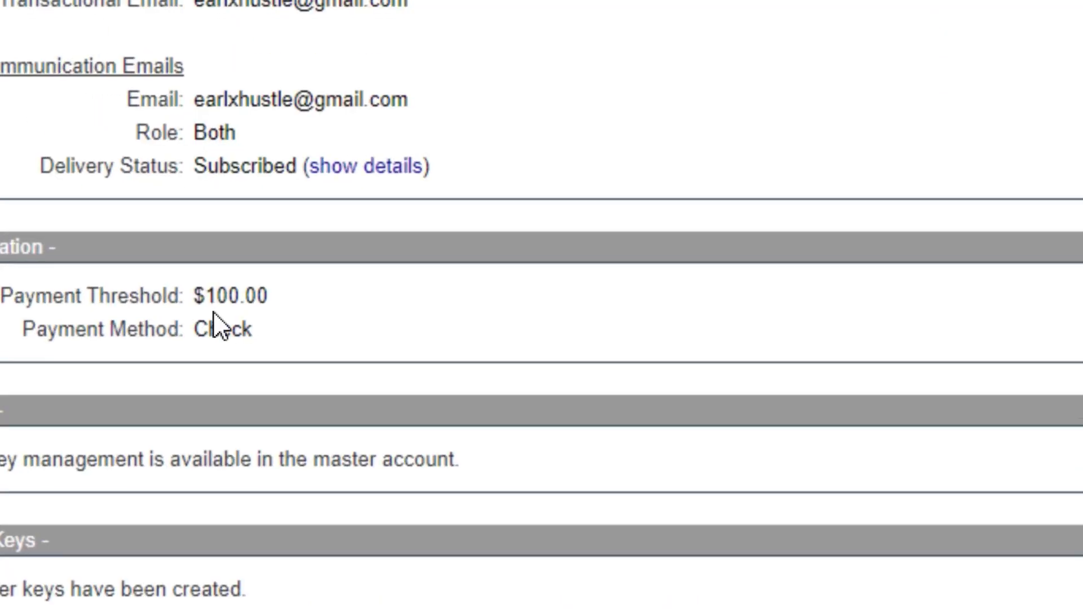
mouse_move(110, 307)
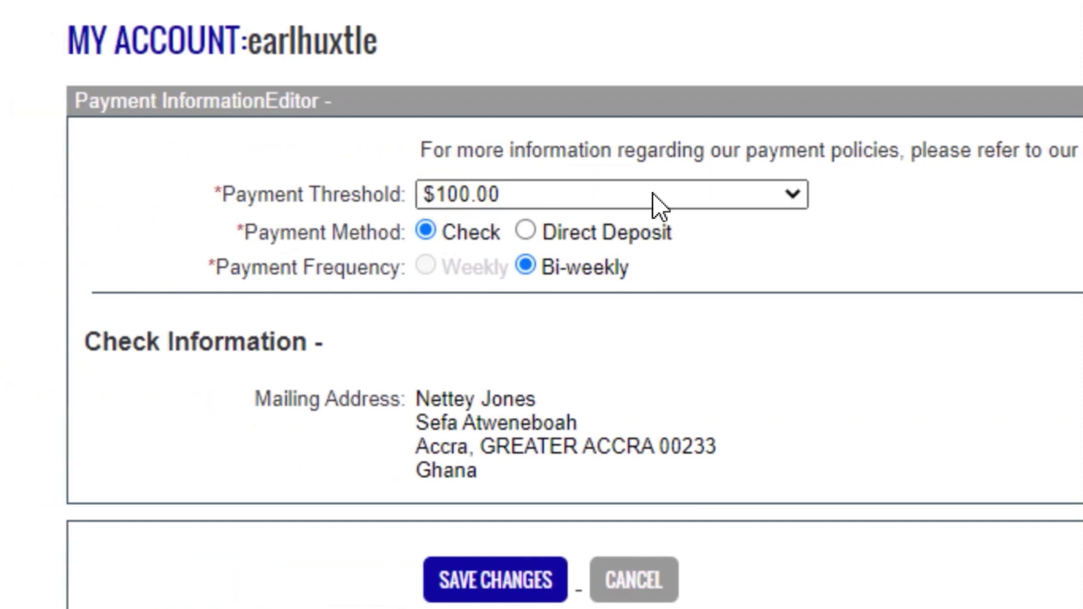
Step: Browse the Payment Threshold dropdown values and keep the threshold at $100.00
left_click(654, 194)
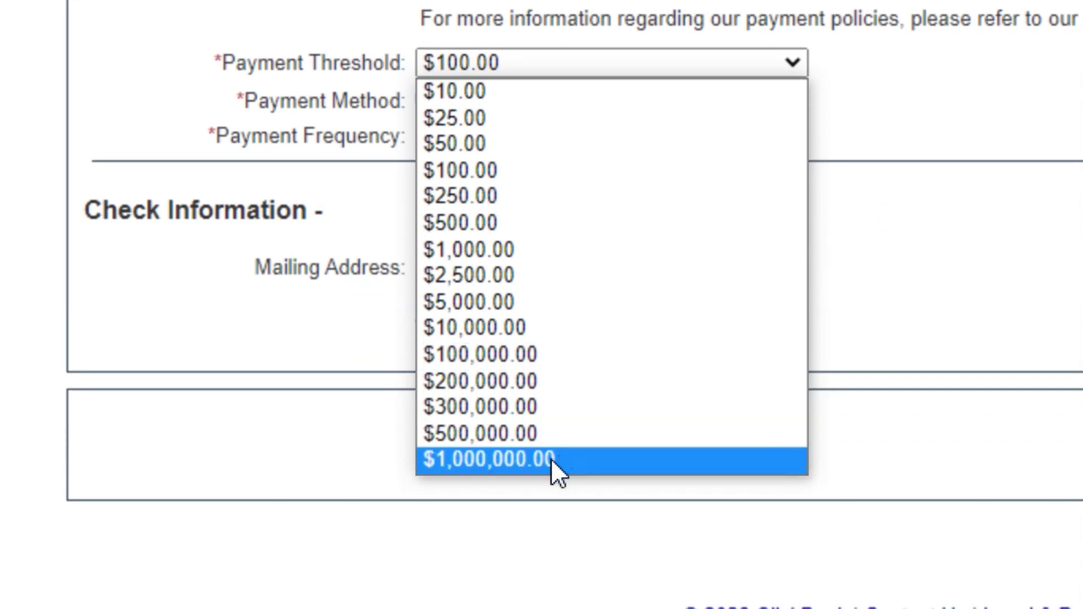
left_click(487, 73)
left_click(564, 61)
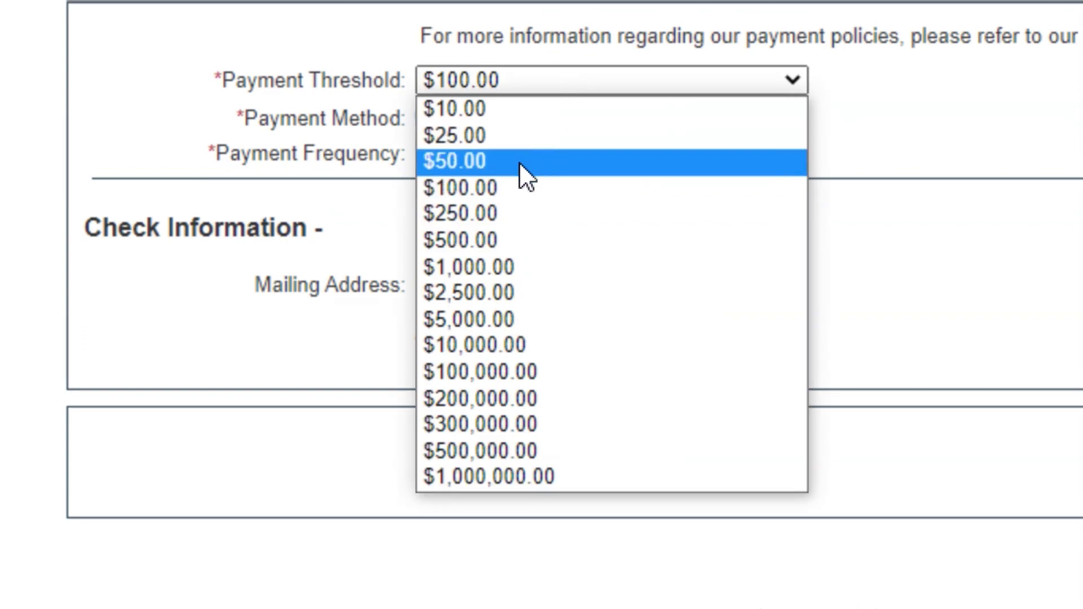
left_click(471, 187)
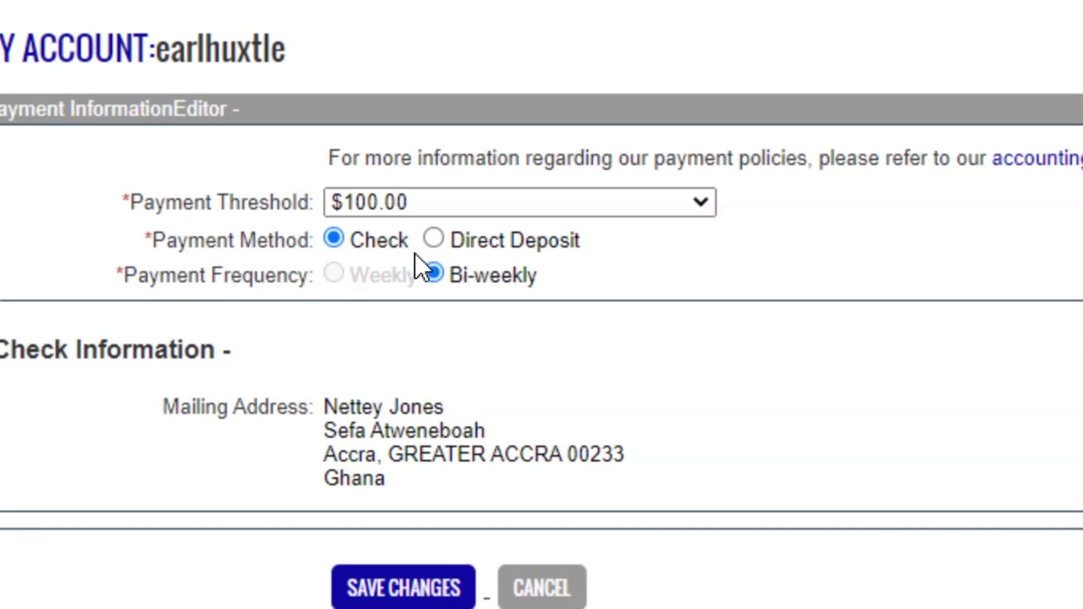
left_click(433, 235)
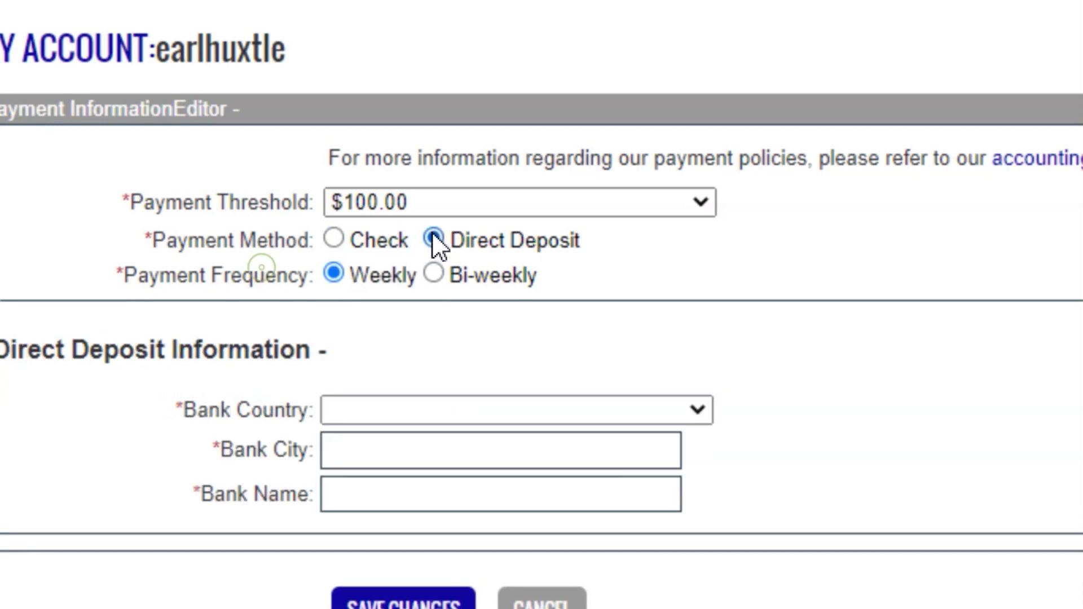
left_click(329, 236)
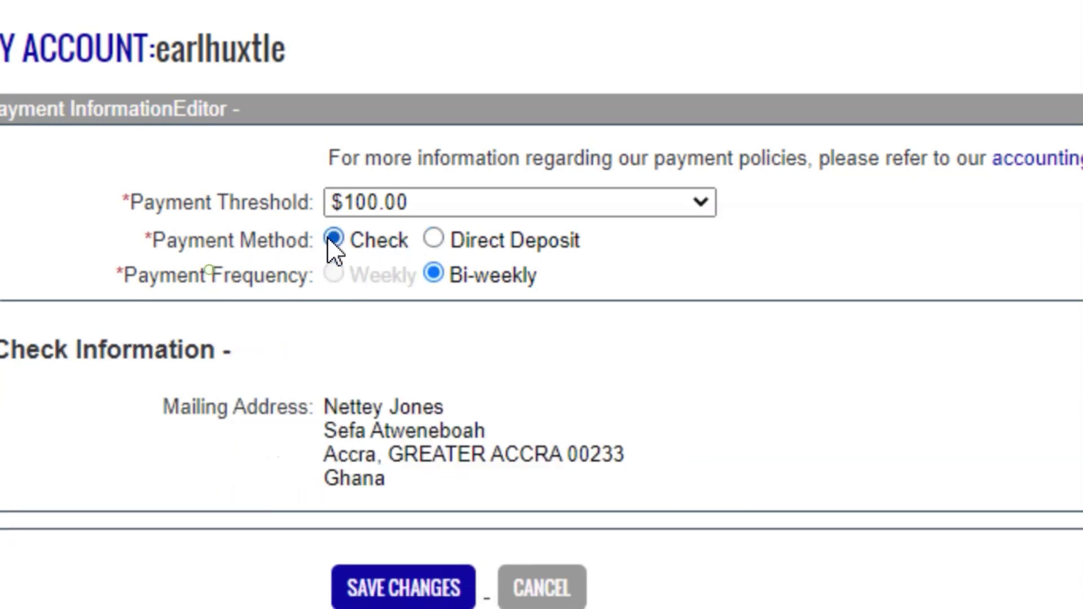
left_click(434, 238)
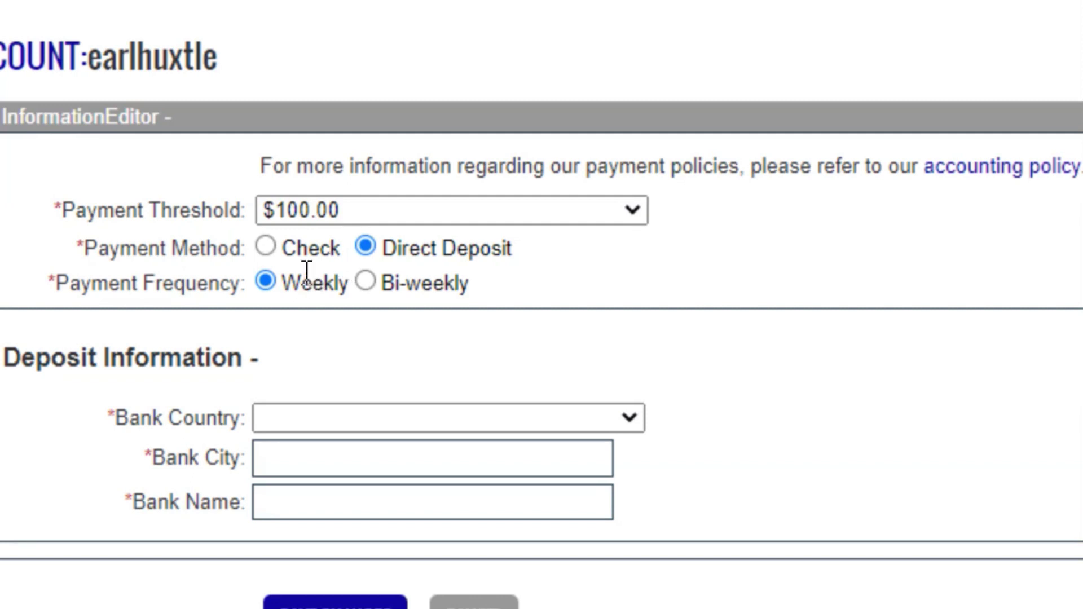
left_click(373, 291)
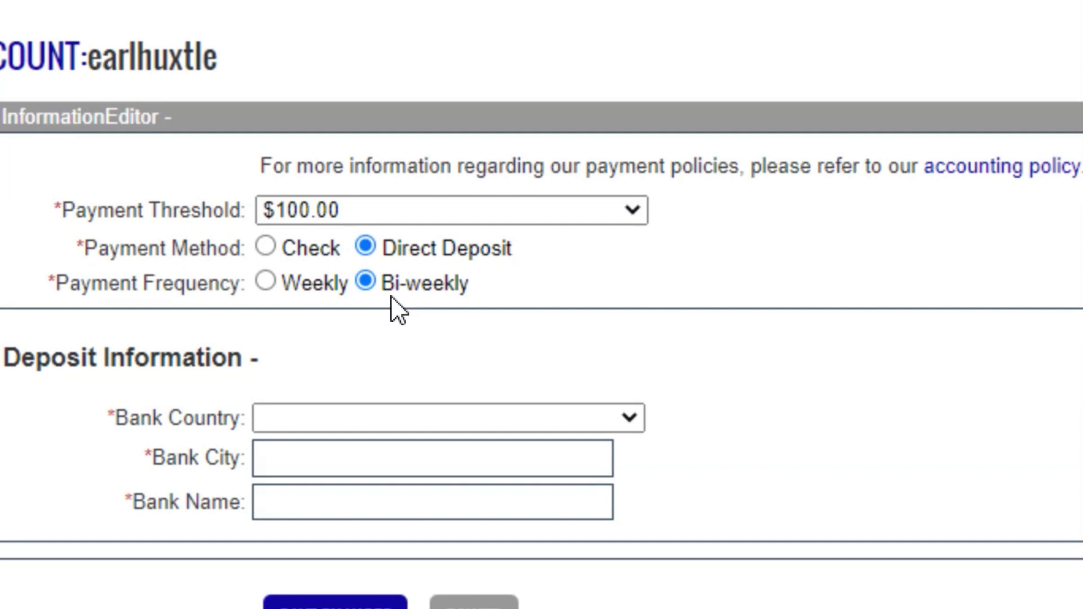
left_click(269, 280)
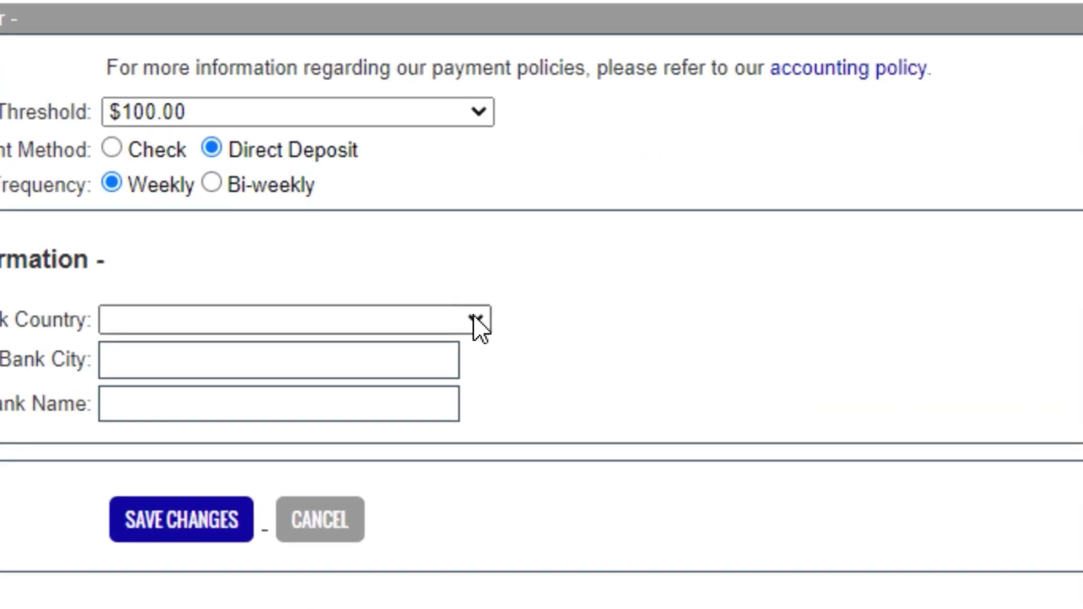
left_click(395, 356)
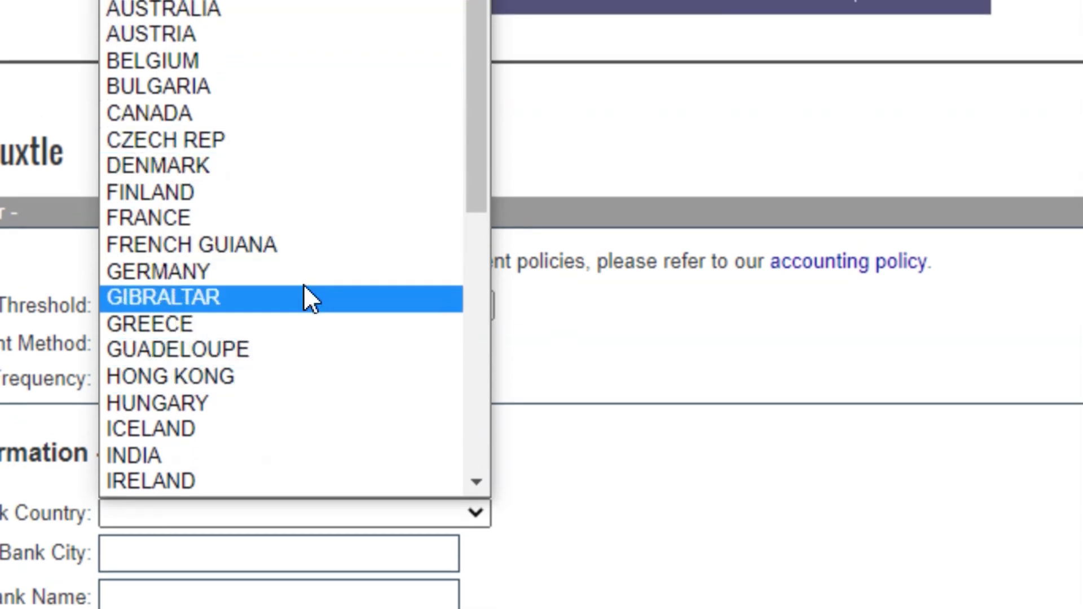
scroll(302, 274, "down", 8)
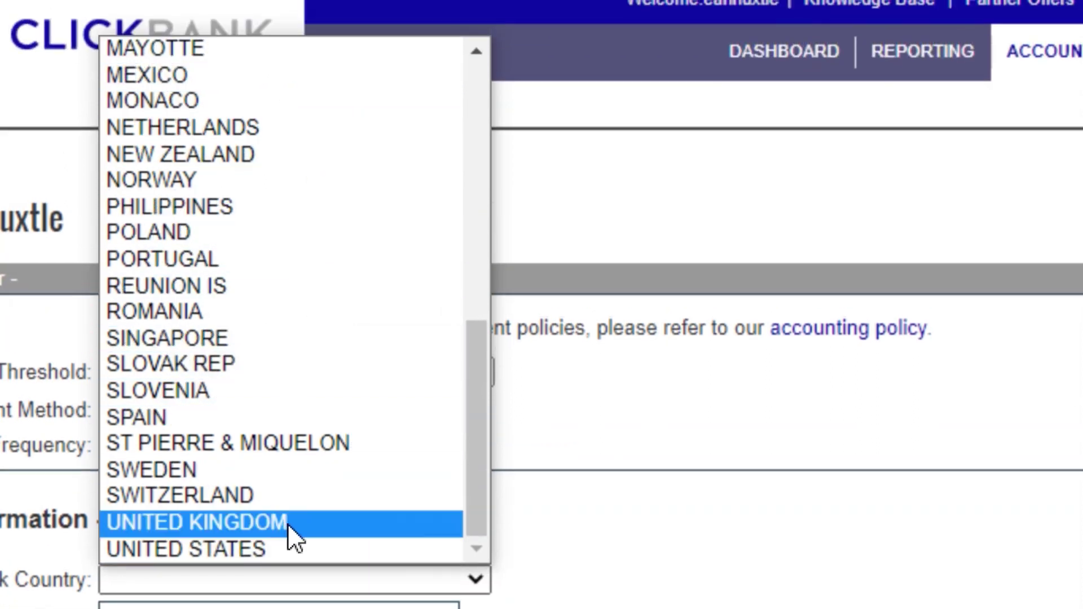
left_click(645, 488)
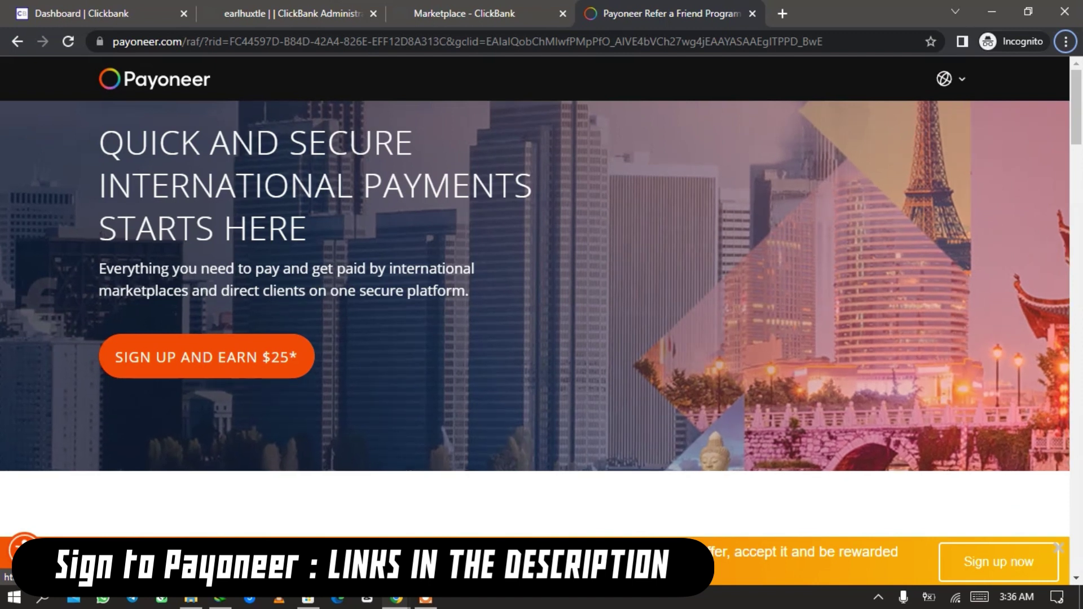
Step: Switch from the Payoneer sign-up tab back to the ClickBank tab
left_click(450, 7)
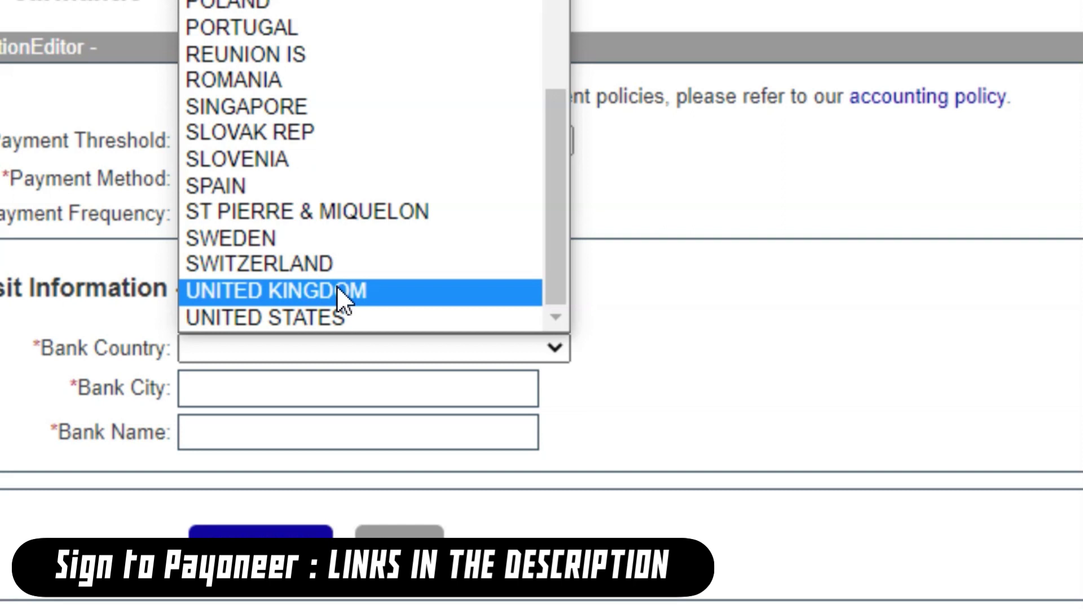
Step: Select United Kingdom as bank country and keep GBP - British Pound as payment currency
left_click(319, 292)
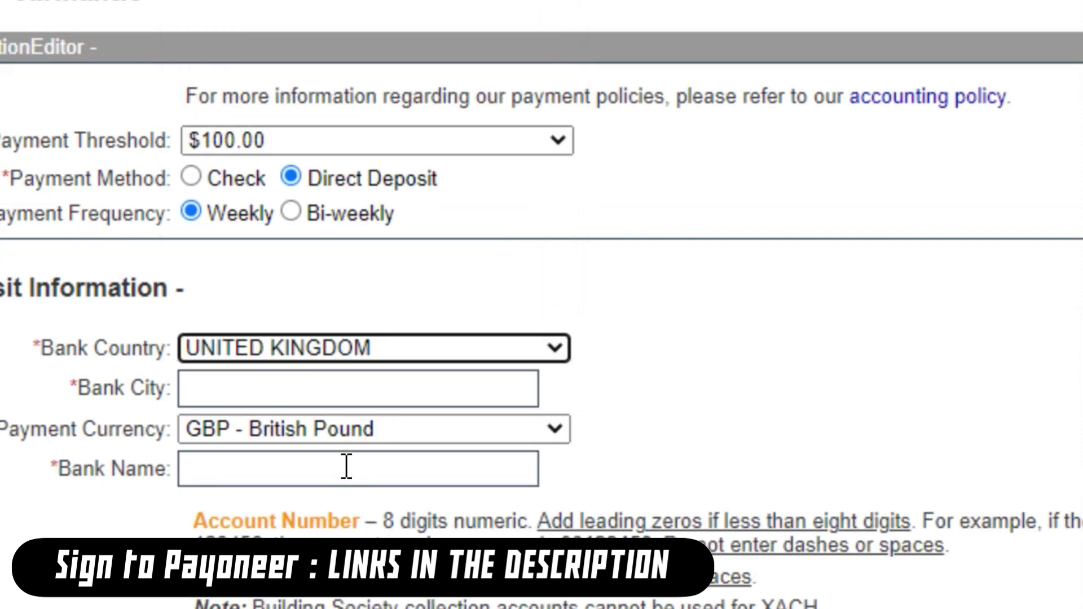
scroll(347, 485, "down", 3)
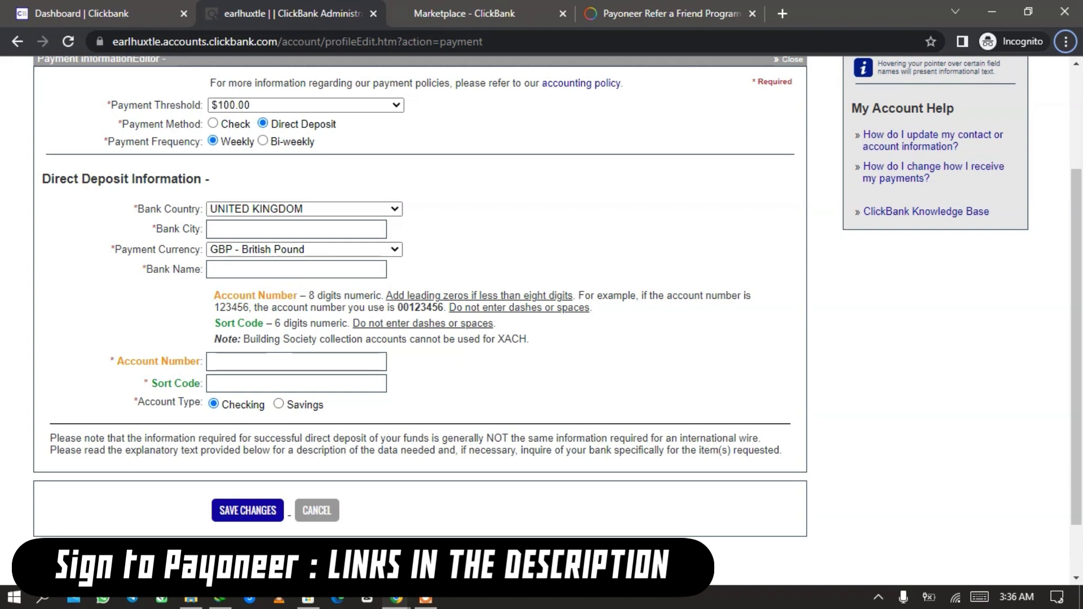
left_click(237, 231)
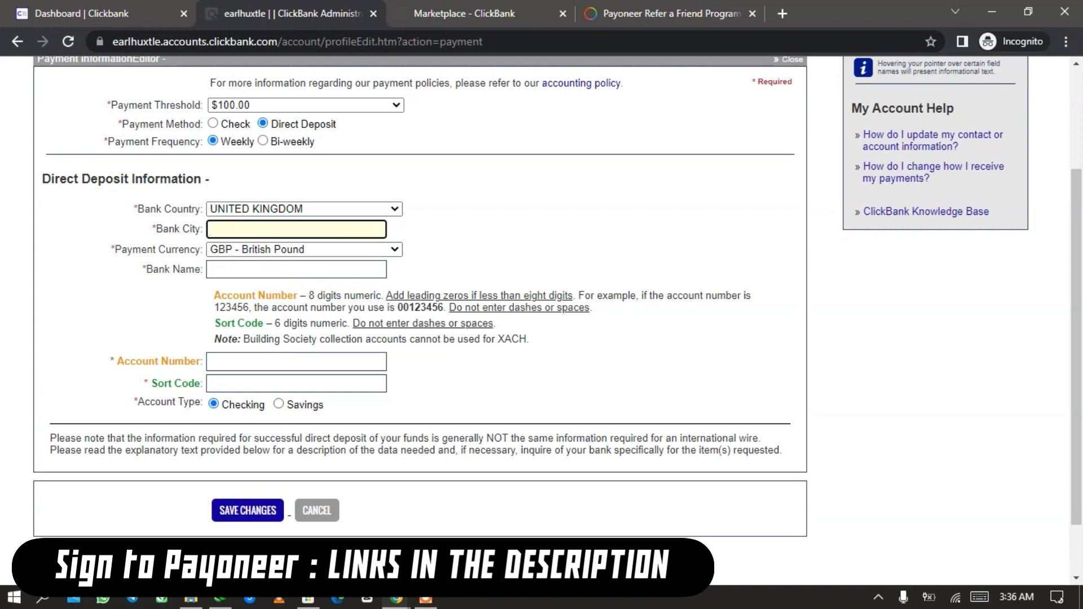
left_click(381, 249)
left_click(381, 249)
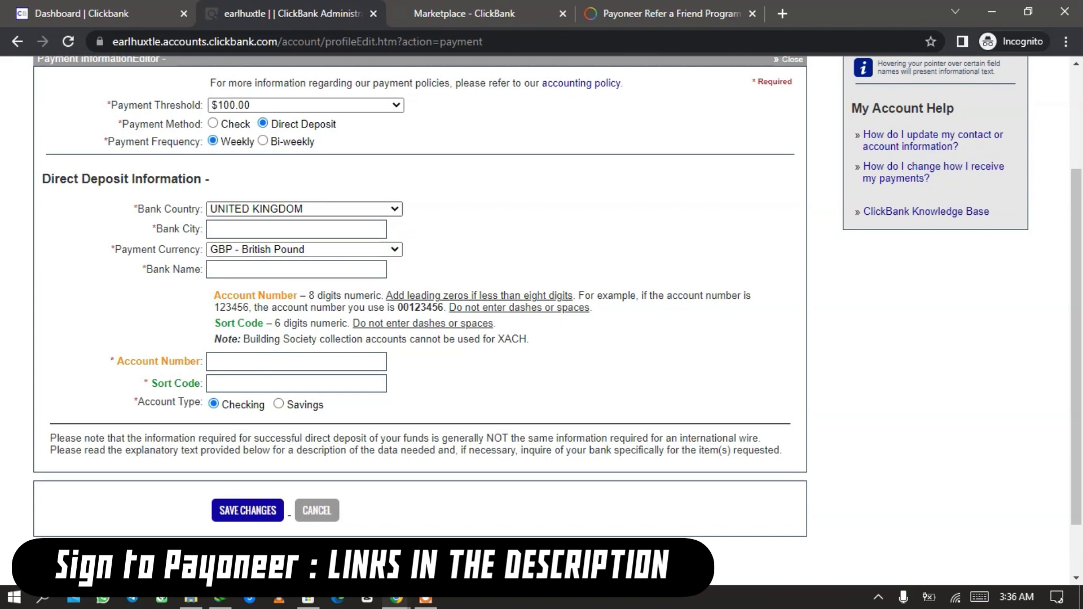
left_click(394, 208)
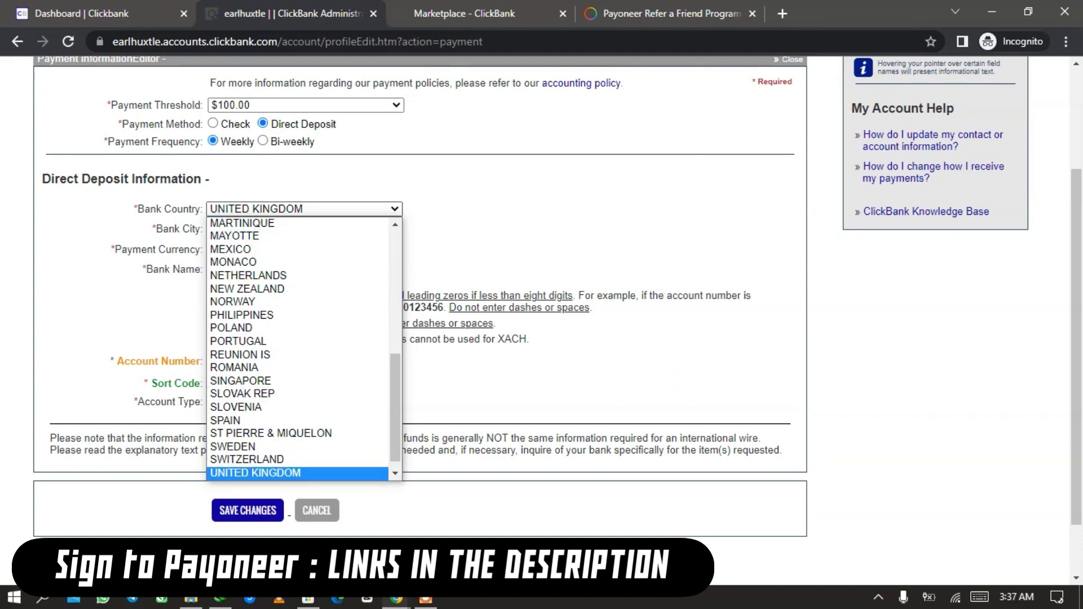
left_click(335, 473)
Step: Enter Tottenham as the bank city, correcting the misspelling with Backspace
left_click(239, 231)
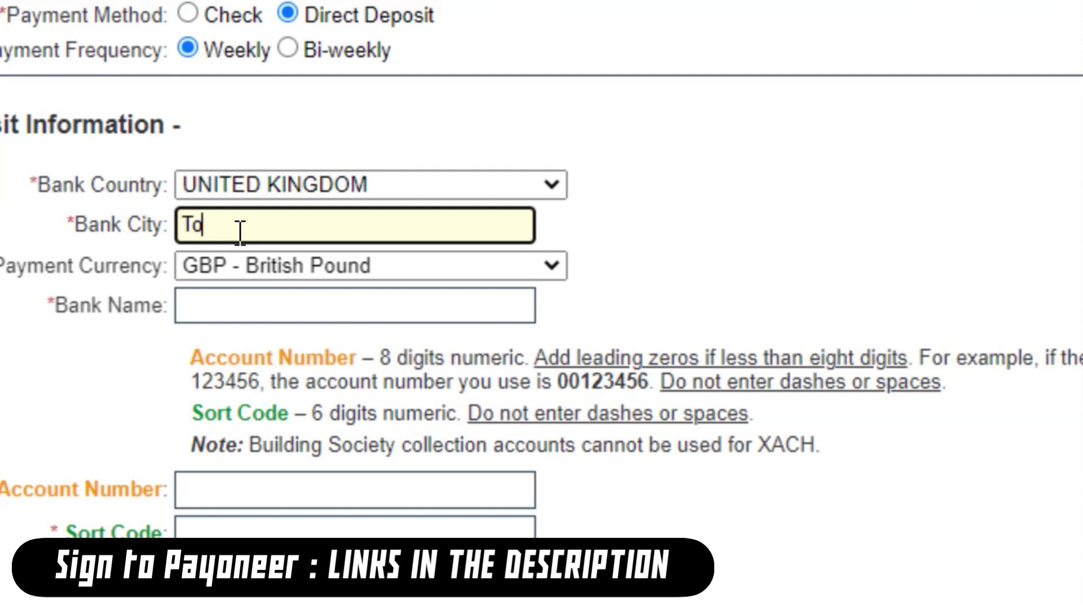
type("tnham")
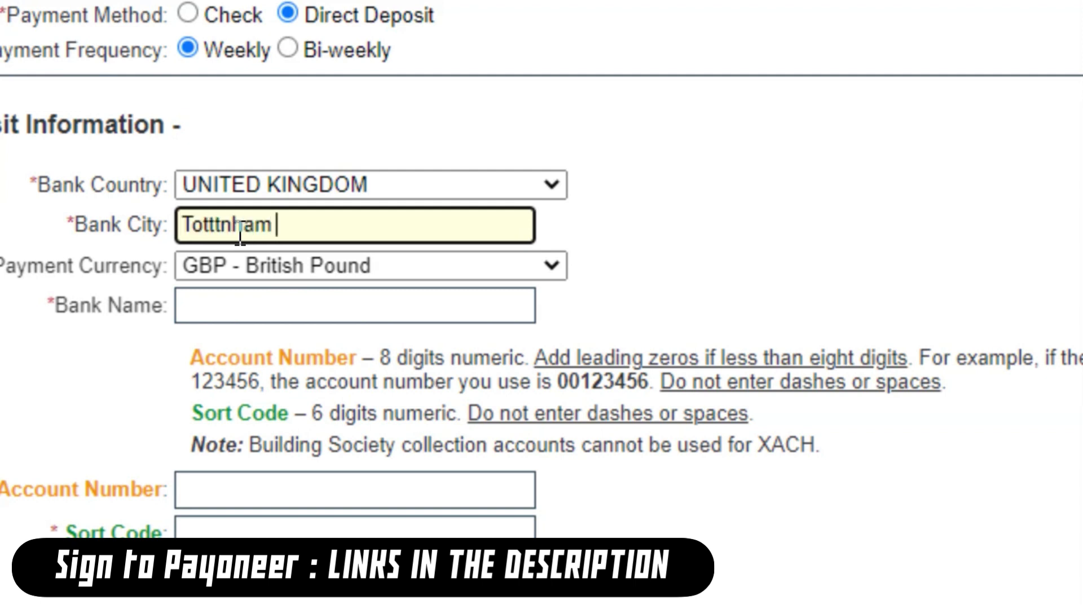
left_click(212, 191)
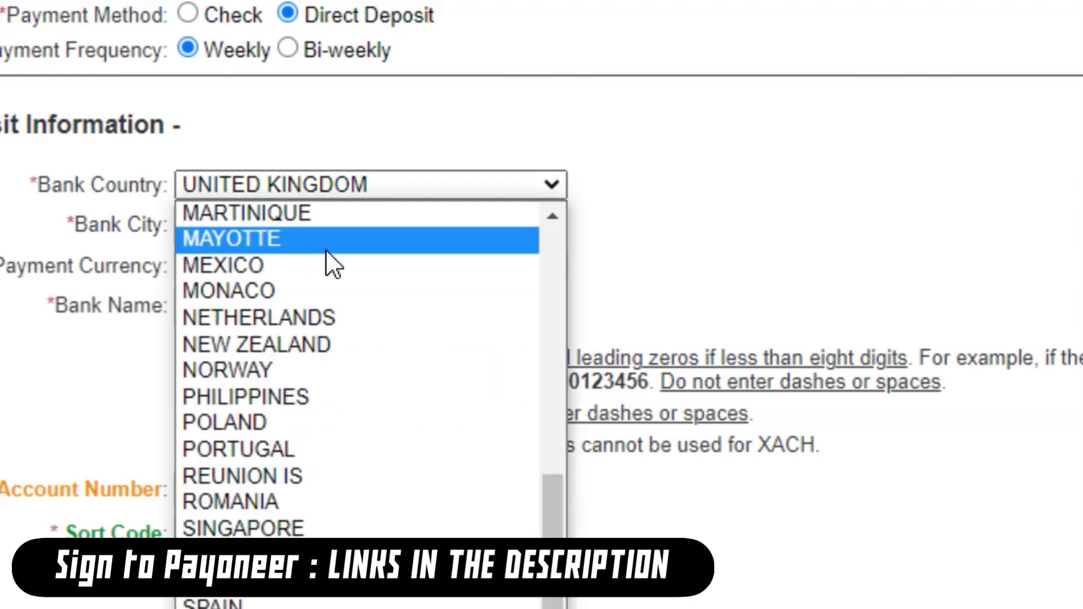
left_click(498, 77)
left_click(235, 225)
key("BackSpace")
key("BackSpace")
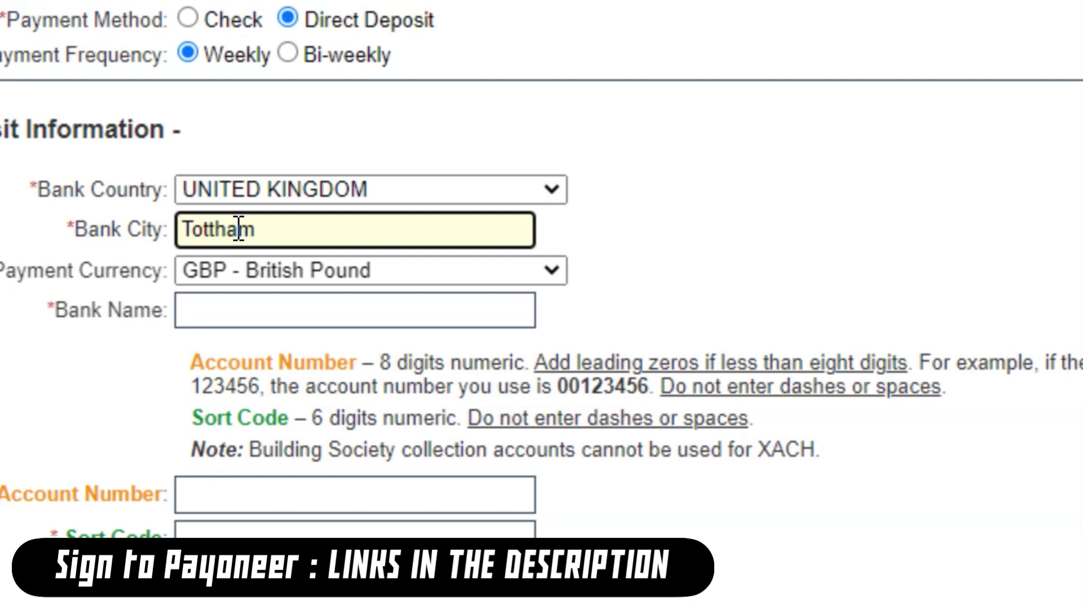
type("en")
left_click(674, 238)
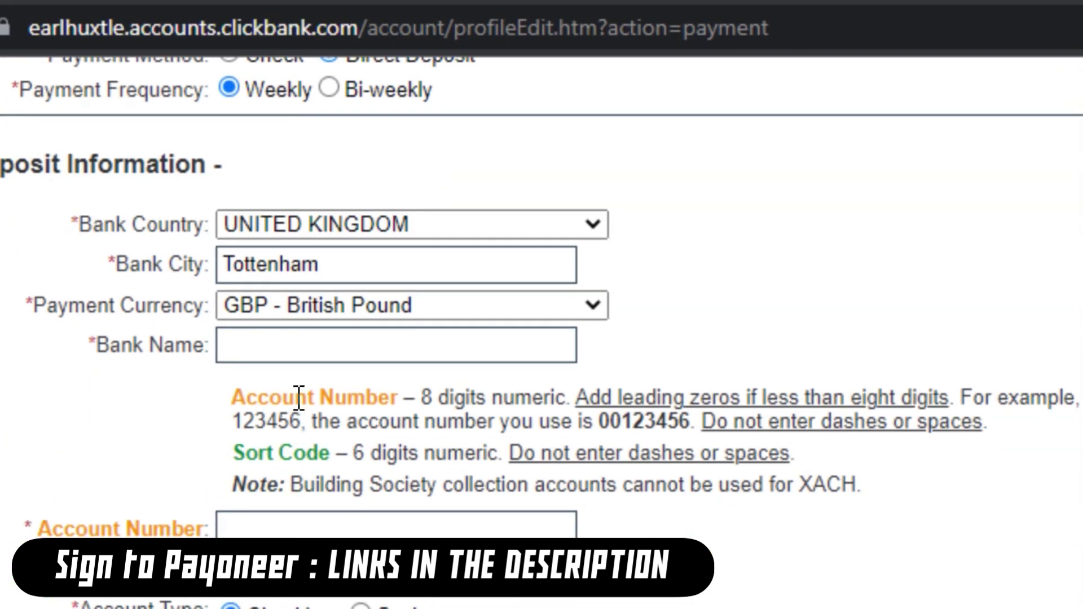
Step: Keep GBP as the payment currency and enter Barclays Bank as the bank name
left_click(328, 310)
left_click(705, 292)
left_click(396, 350)
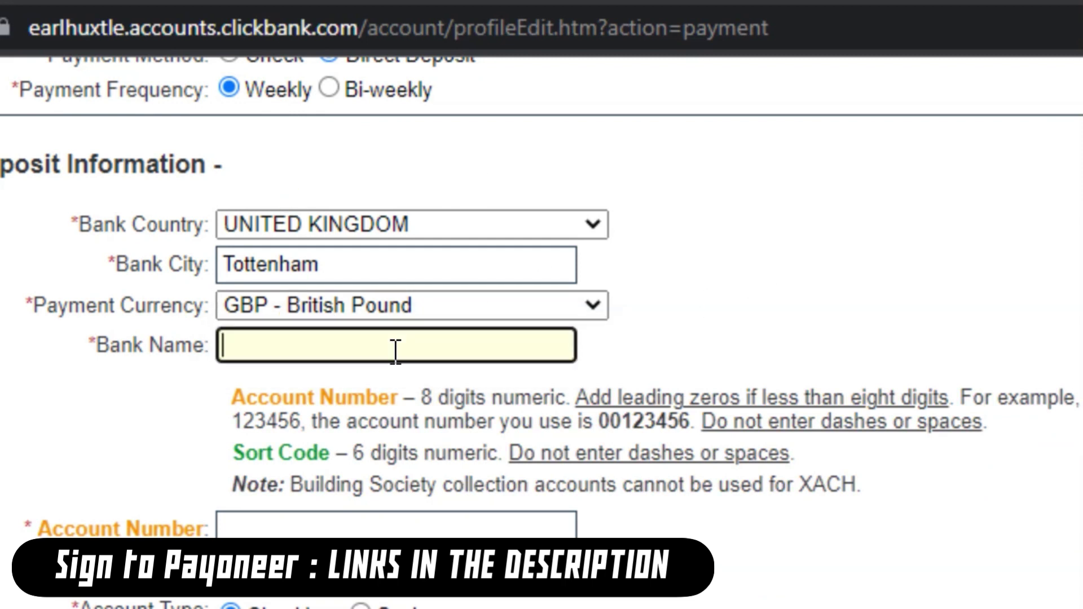
type("Ba")
type("d")
key("BackSpace")
type("rclays ")
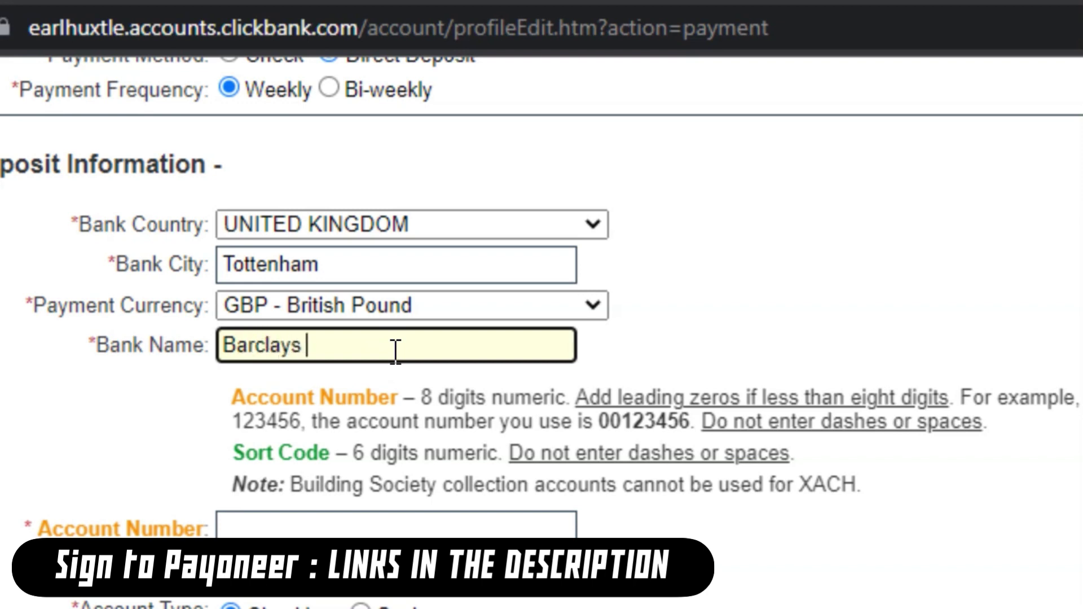
type("Bank ss")
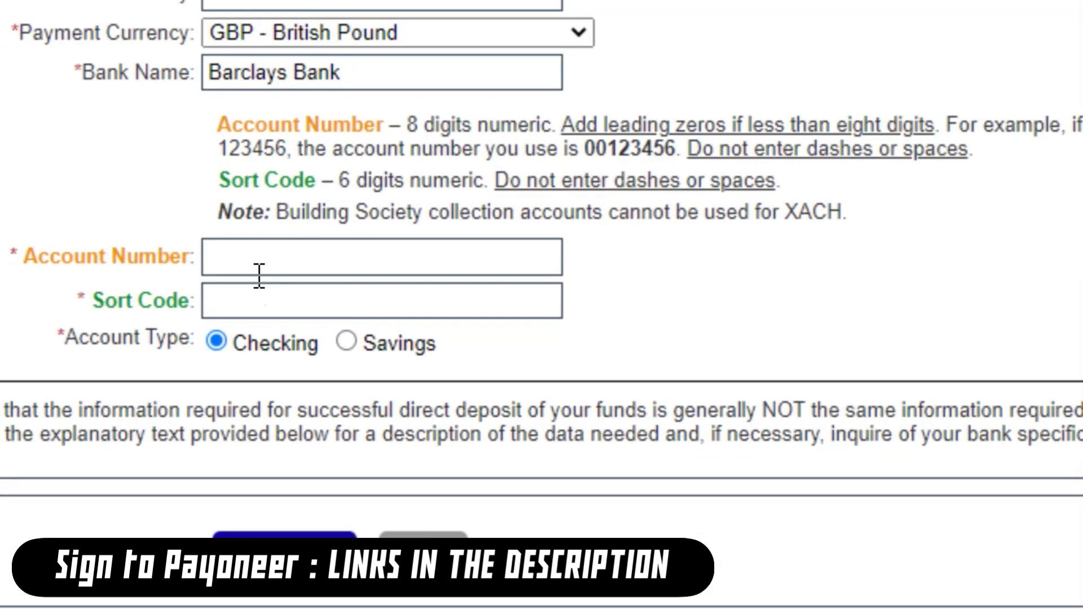
Step: Go through the account number and sort code fields, then save and confirm the UK direct deposit details
left_click(232, 293)
left_click(375, 290)
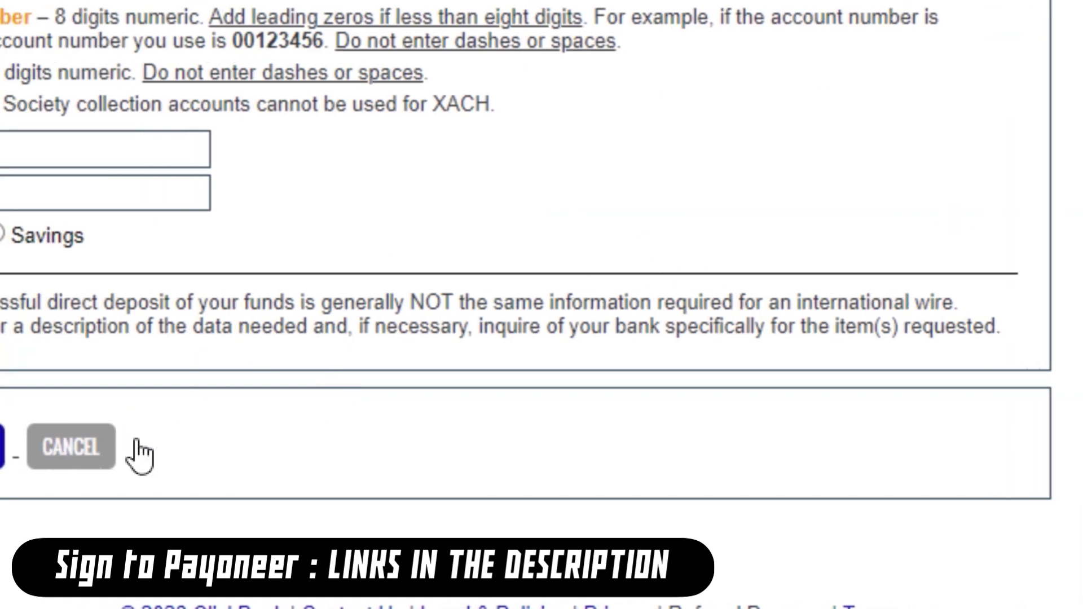
left_click(361, 457)
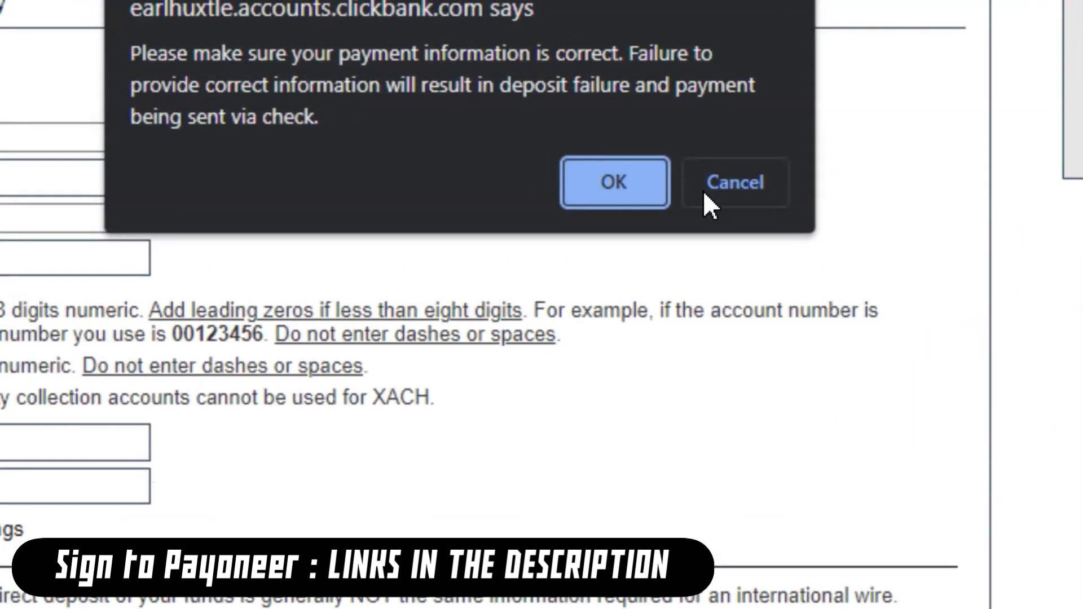
left_click(669, 168)
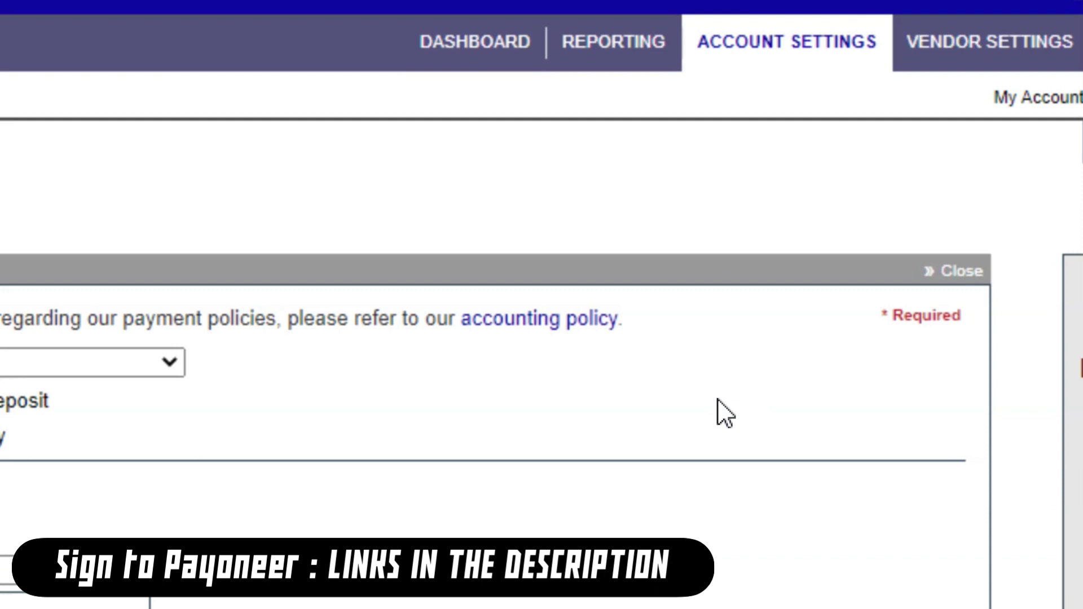